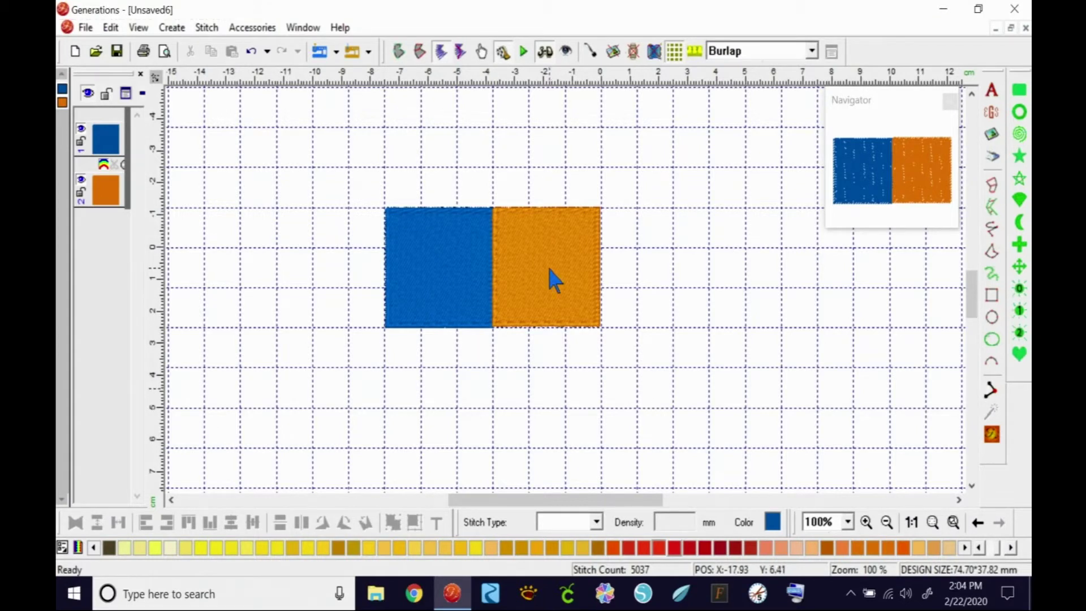
# - Select the orange and blue squares in turn to examine their stitch direction lines and shared edge
pyautogui.click(553, 279)
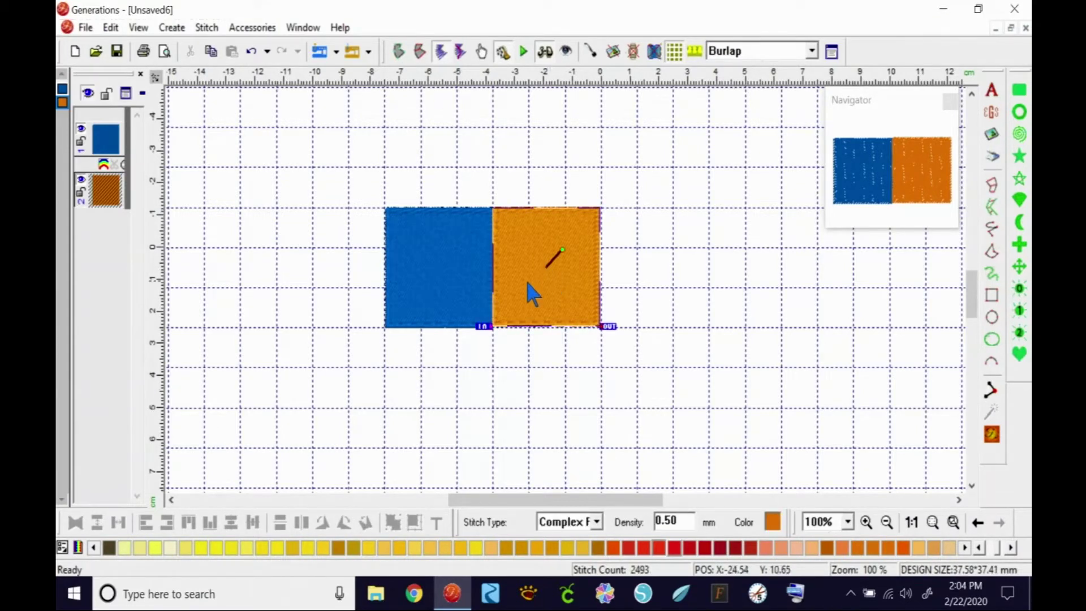
pyautogui.keyDown('shift'); pyautogui.click(452, 285); pyautogui.keyUp('shift')
pyautogui.click(636, 275)
pyautogui.click(566, 286)
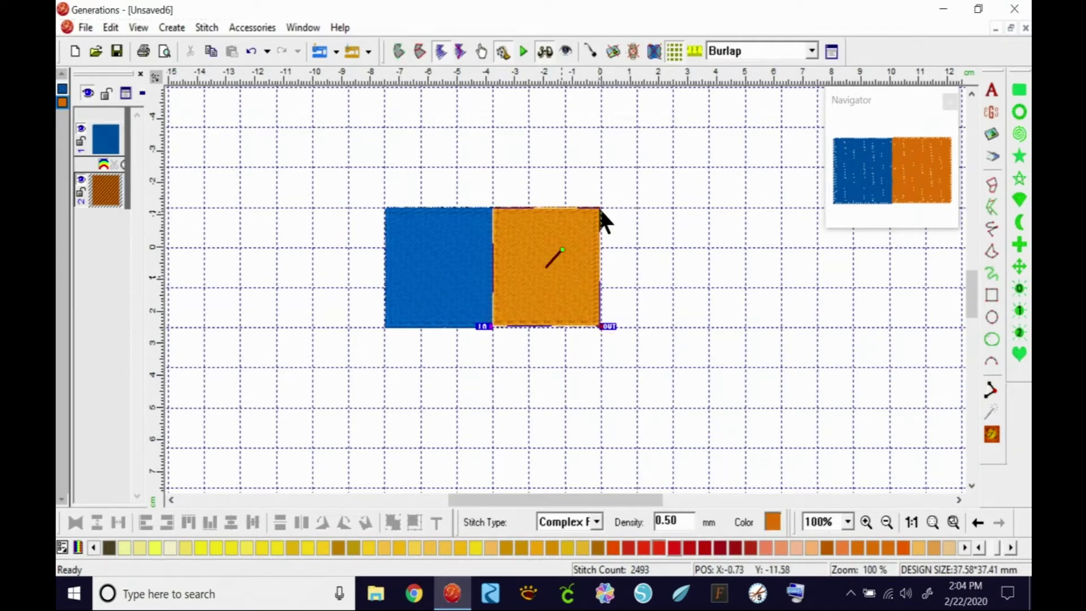
pyautogui.click(440, 277)
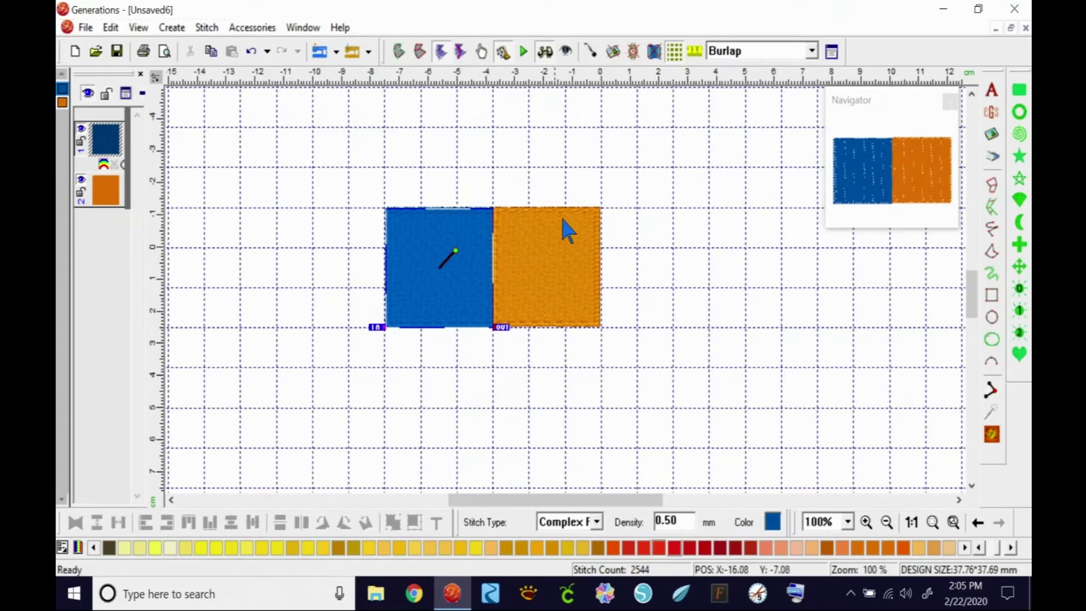
pyautogui.click(625, 195)
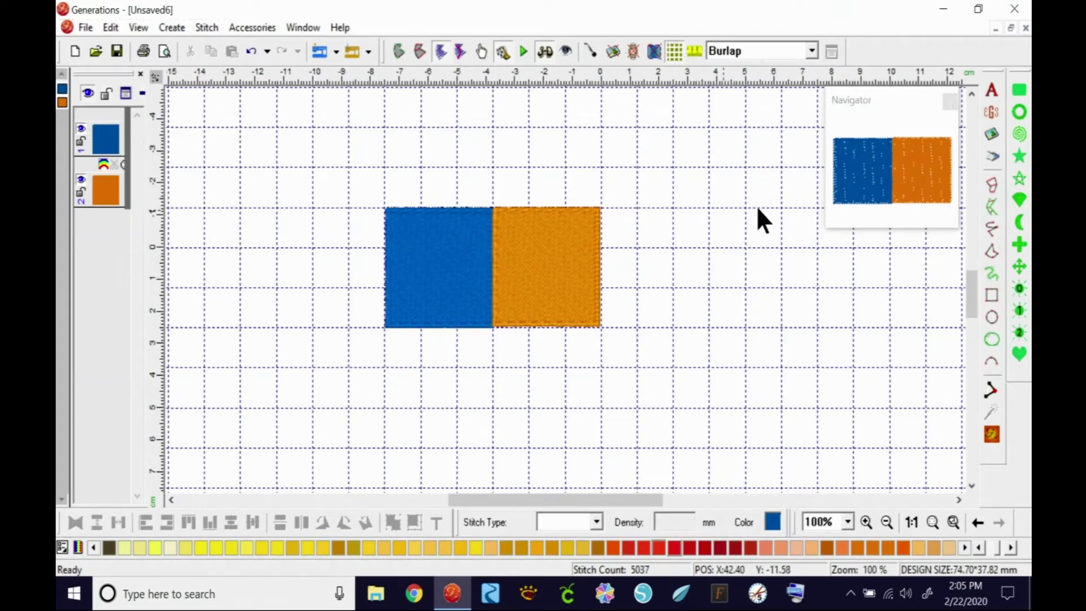
# - Switch to ZoomIt annotation, mark the squares' shared edge in red and draw a green double-headed diagonal arrow over each square
pyautogui.rightClick(837, 203)
pyautogui.click(800, 247)
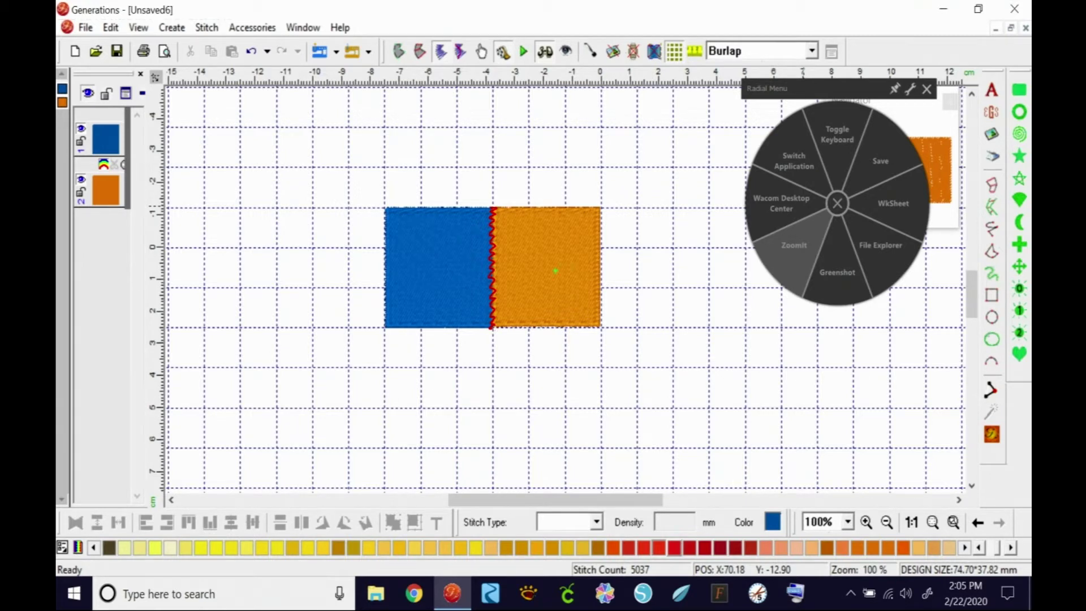
pyautogui.moveTo(514, 310); pyautogui.dragTo(582, 232)
pyautogui.moveTo(400, 310)
pyautogui.mouseDown()
pyautogui.moveTo(472, 217)
pyautogui.moveTo(465, 240)
pyautogui.mouseUp()
pyautogui.moveTo(402, 290); pyautogui.dragTo(408, 311)
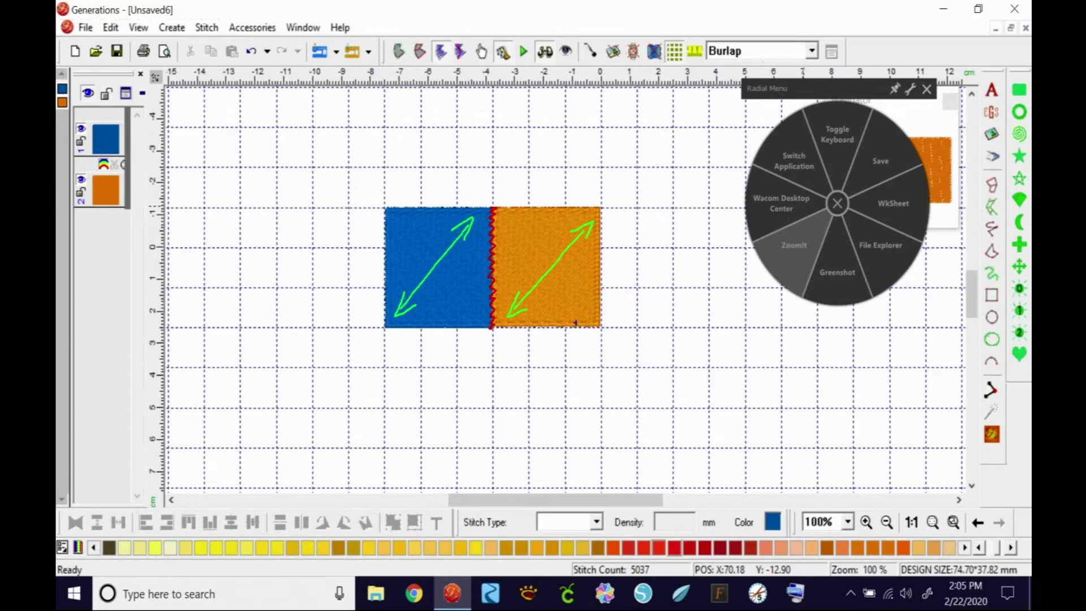
# - Annotate both squares with blue arrows pointing outward along the stitch diagonal and inward across it
pyautogui.moveTo(609, 201); pyautogui.dragTo(637, 167)
pyautogui.moveTo(494, 336)
pyautogui.mouseDown()
pyautogui.moveTo(473, 361)
pyautogui.moveTo(482, 367)
pyautogui.mouseUp()
pyautogui.moveTo(488, 196); pyautogui.dragTo(515, 171)
pyautogui.moveTo(378, 333); pyautogui.dragTo(365, 362)
pyautogui.moveTo(657, 360)
pyautogui.mouseDown()
pyautogui.moveTo(578, 290)
pyautogui.moveTo(579, 279)
pyautogui.mouseUp()
pyautogui.moveTo(501, 219); pyautogui.dragTo(535, 238)
pyautogui.moveTo(539, 372)
pyautogui.mouseDown()
pyautogui.moveTo(449, 284)
pyautogui.moveTo(467, 287)
pyautogui.mouseUp()
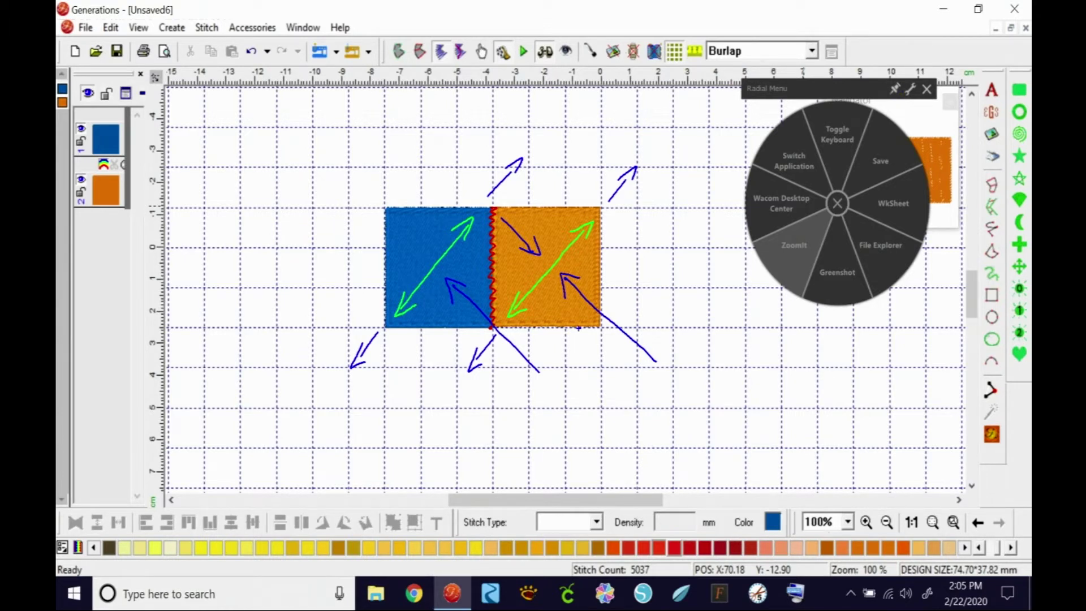
# - Replace the blue inward arrow on the blue square with red inward arrows, and close the annotation overlay
pyautogui.hotkey('ctrl', 'z')
pyautogui.hotkey('ctrl', 'z')
pyautogui.moveTo(514, 354); pyautogui.dragTo(447, 293)
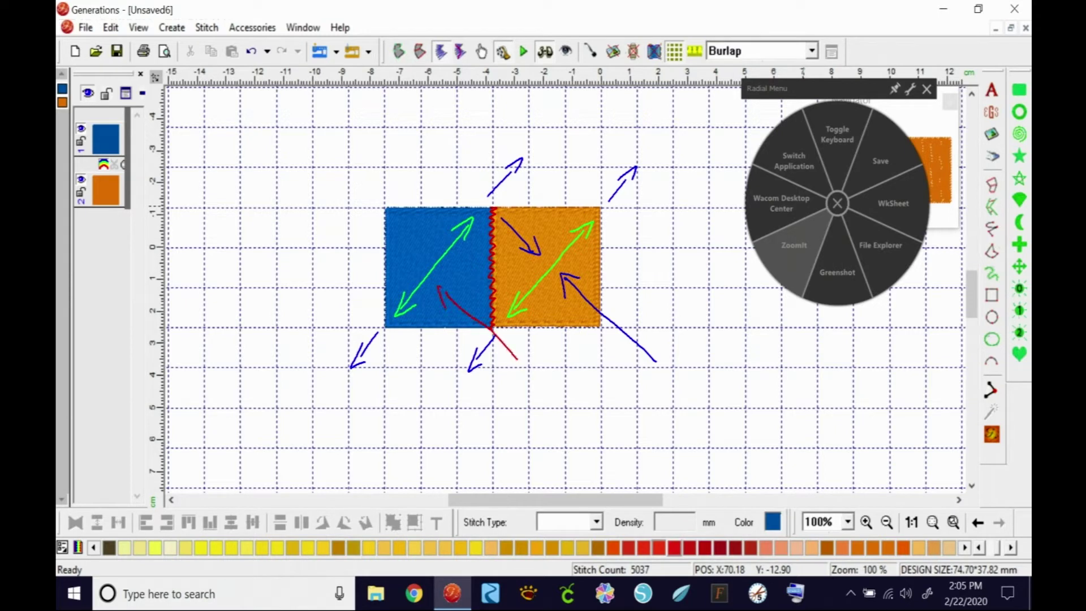
pyautogui.moveTo(367, 192)
pyautogui.mouseDown()
pyautogui.moveTo(421, 249)
pyautogui.moveTo(424, 225)
pyautogui.mouseUp()
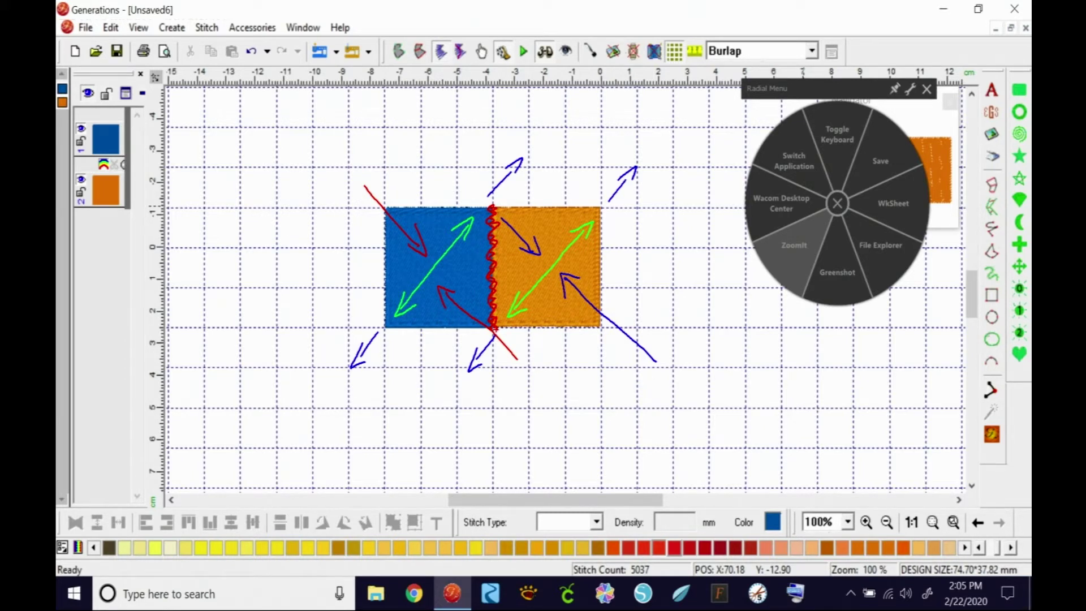
pyautogui.click(800, 249)
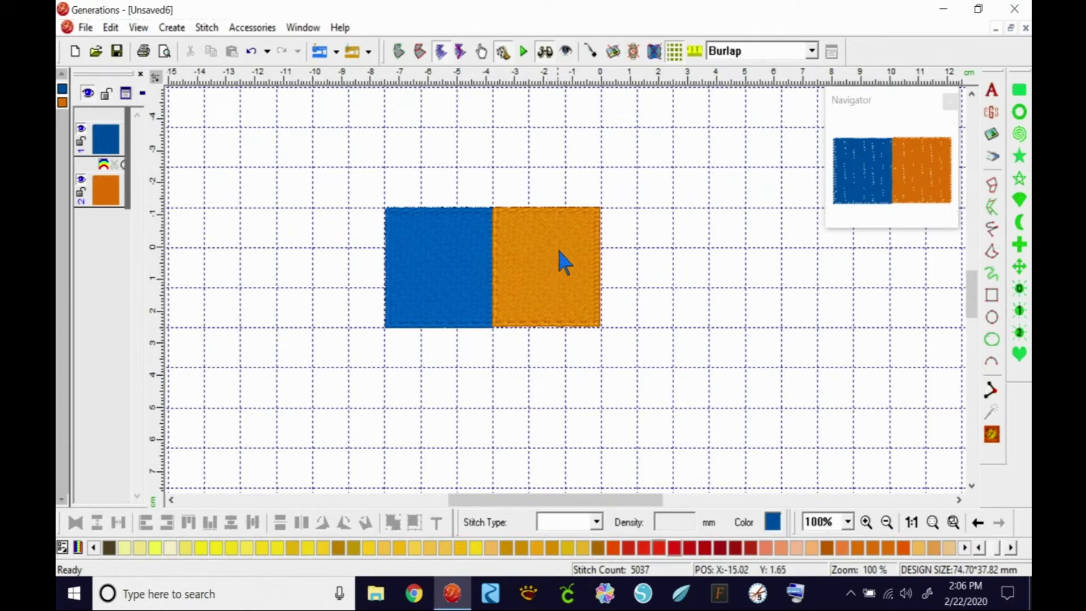
# - Rotate the orange square's stitch direction line to point diagonally down to the right and regenerate its stitches
pyautogui.click(560, 264)
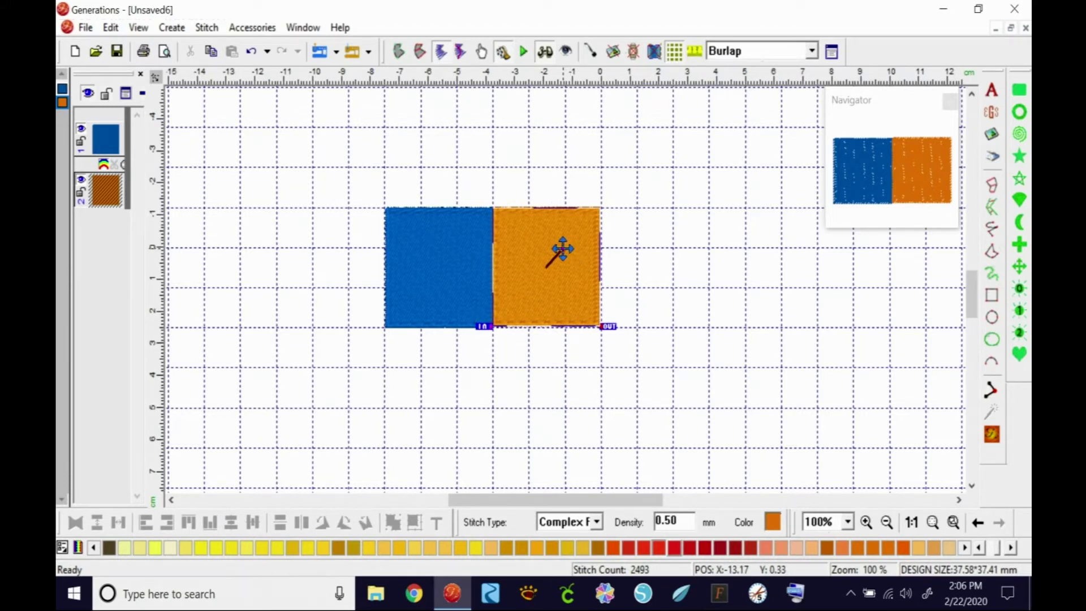
pyautogui.click(563, 249)
pyautogui.moveTo(563, 249); pyautogui.dragTo(563, 289)
pyautogui.click(993, 435)
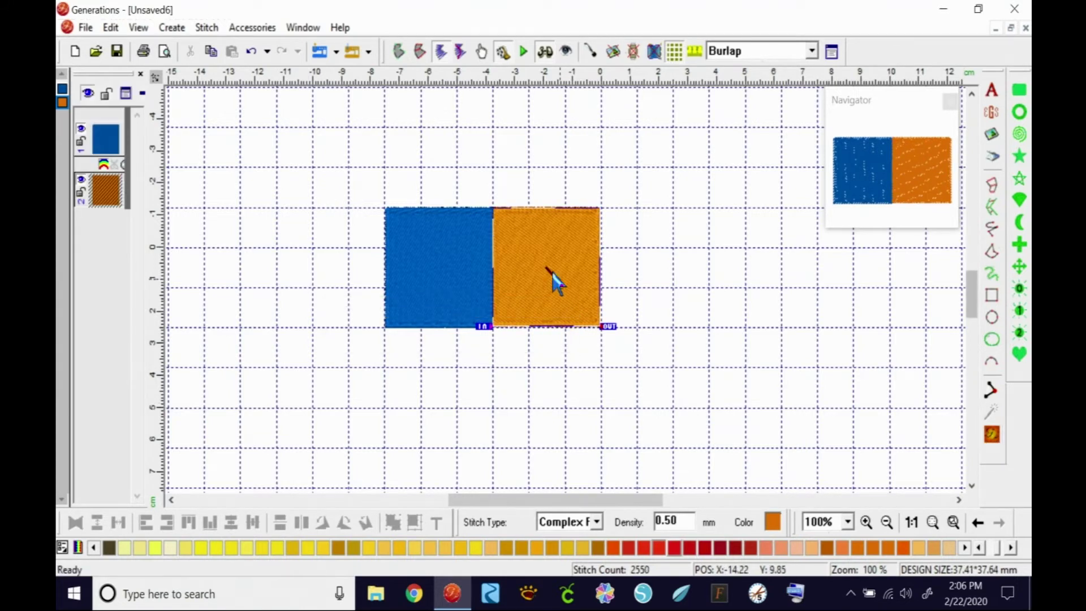
# - Compare the stitch direction lines of the blue and orange squares by selecting them alternately
pyautogui.click(451, 289)
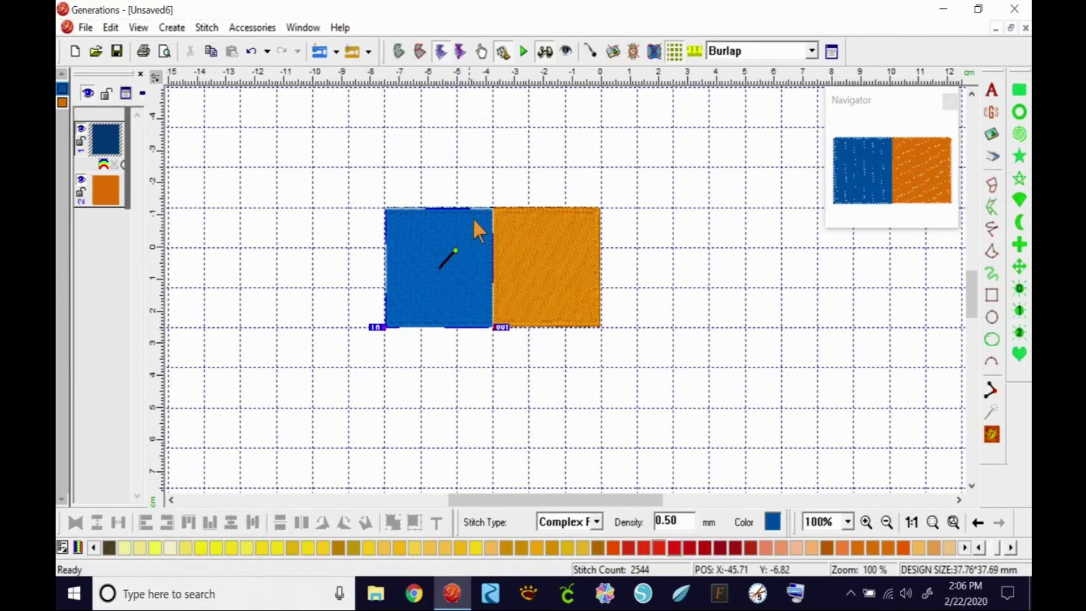
pyautogui.click(551, 271)
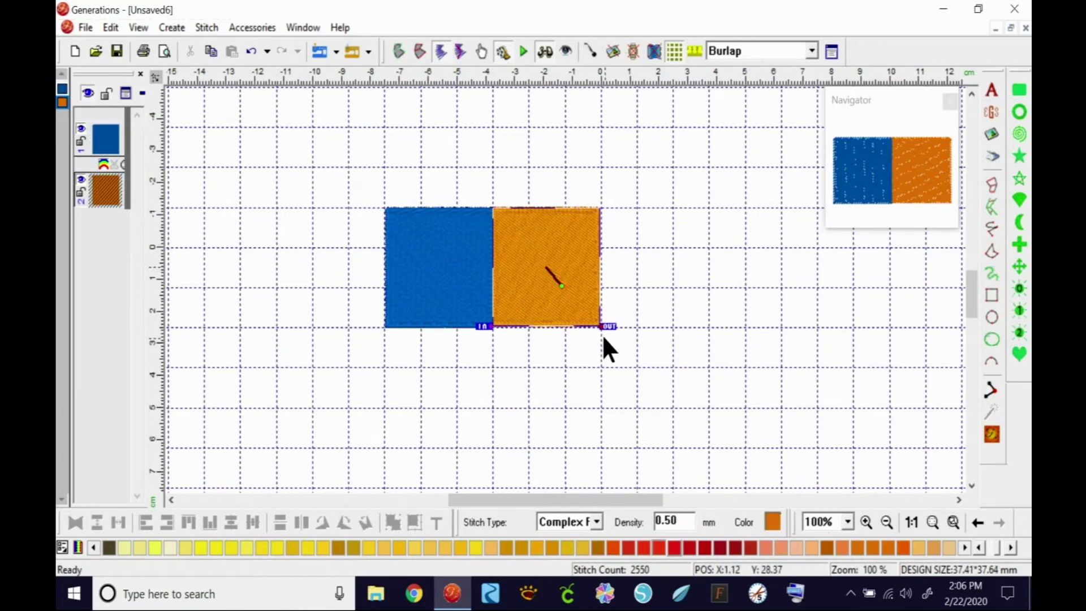
pyautogui.click(439, 283)
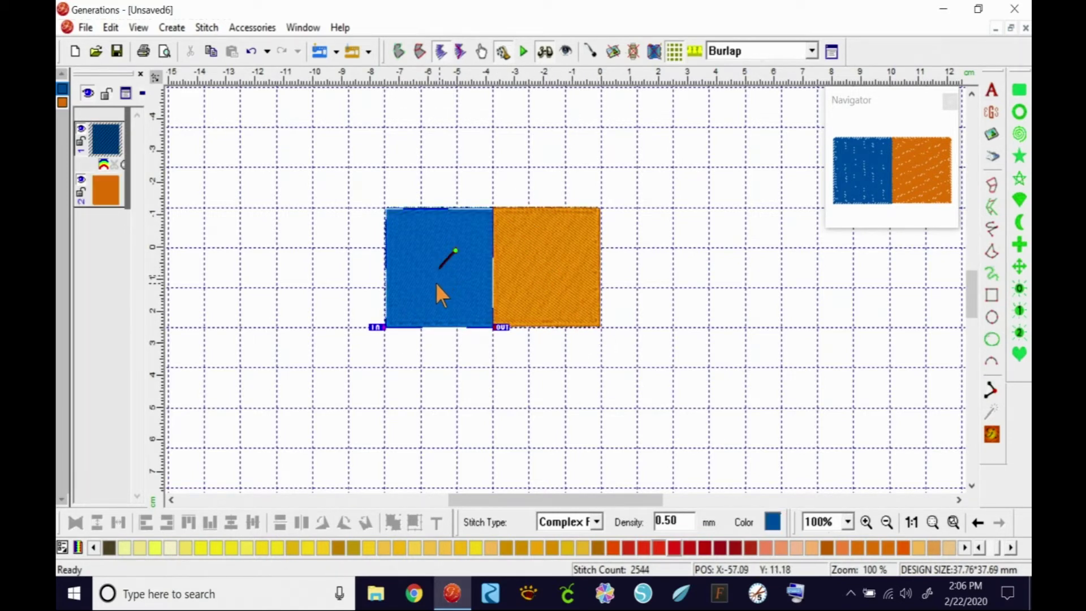
pyautogui.click(567, 292)
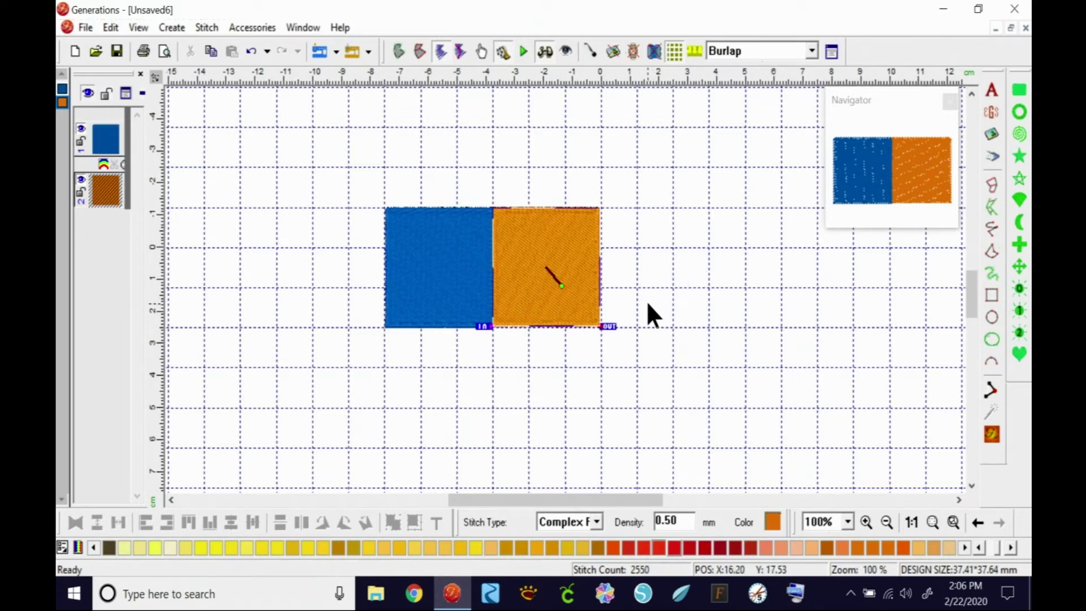
pyautogui.click(456, 281)
pyautogui.click(559, 276)
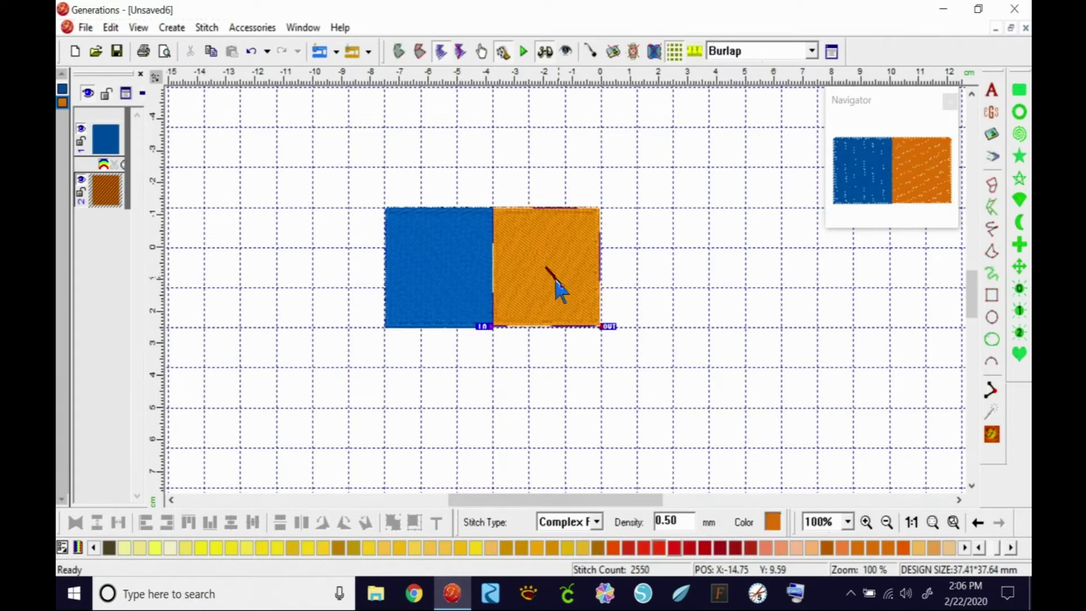
pyautogui.click(467, 293)
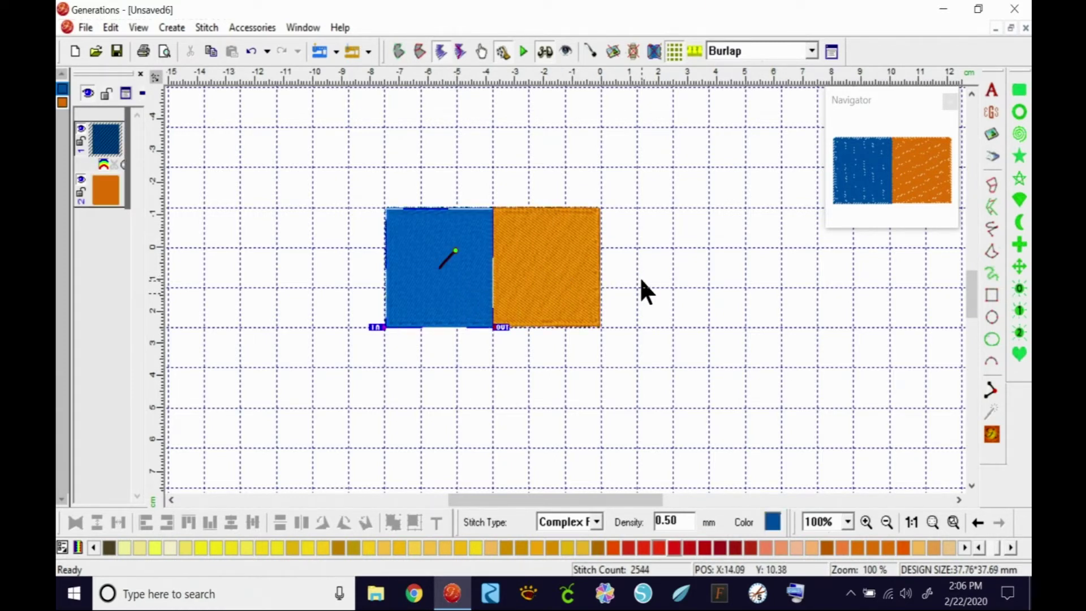
# - Draw a blue Complex Fill circle about 26.7 × 26.5 mm to the right of the squares
pyautogui.click(993, 318)
pyautogui.moveTo(681, 232); pyautogui.dragTo(755, 339)
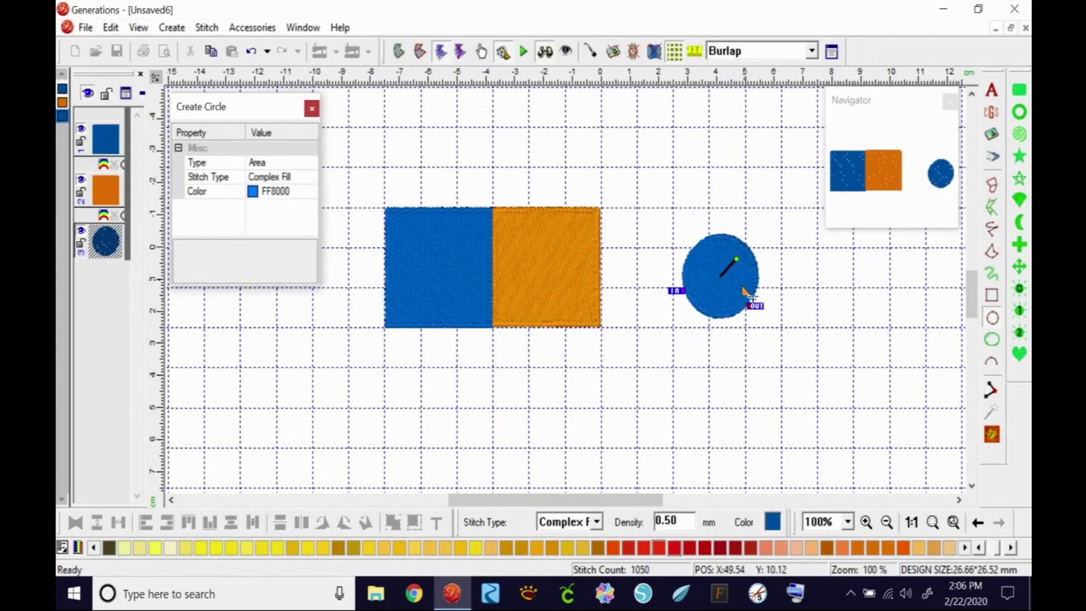
pyautogui.click(736, 258)
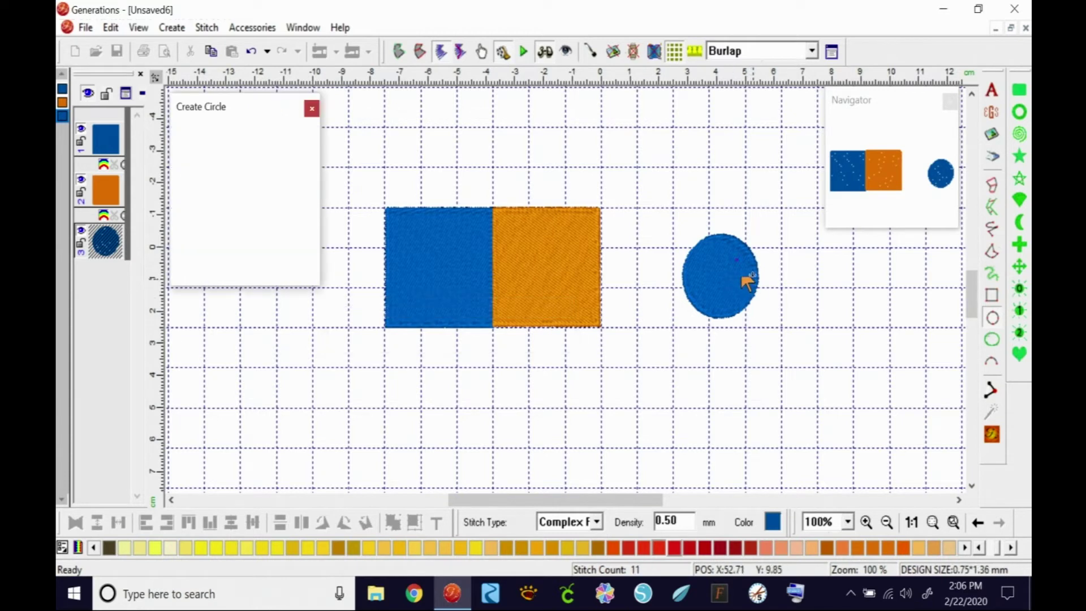
pyautogui.press('Escape')
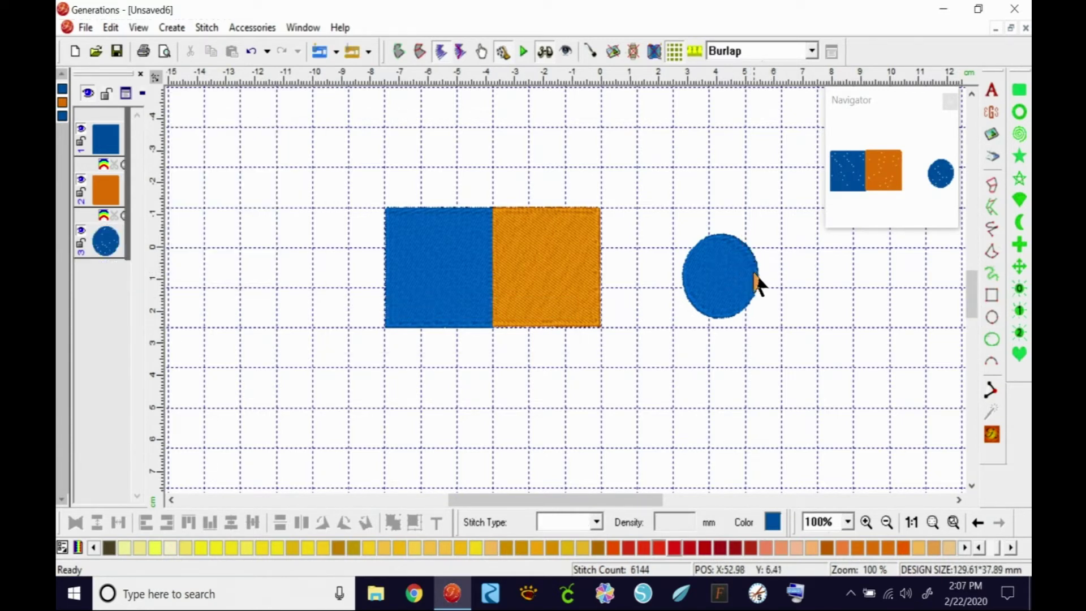
# - Try the circle's stitch direction toward the lower right and the lower left, regenerating the stitches each time
pyautogui.click(721, 285)
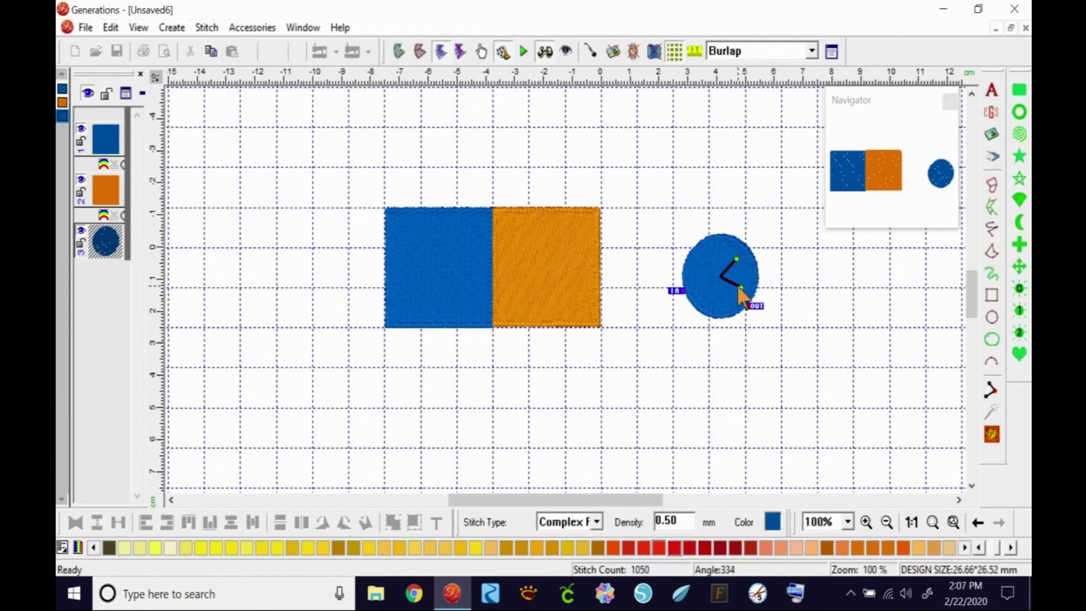
pyautogui.click(992, 434)
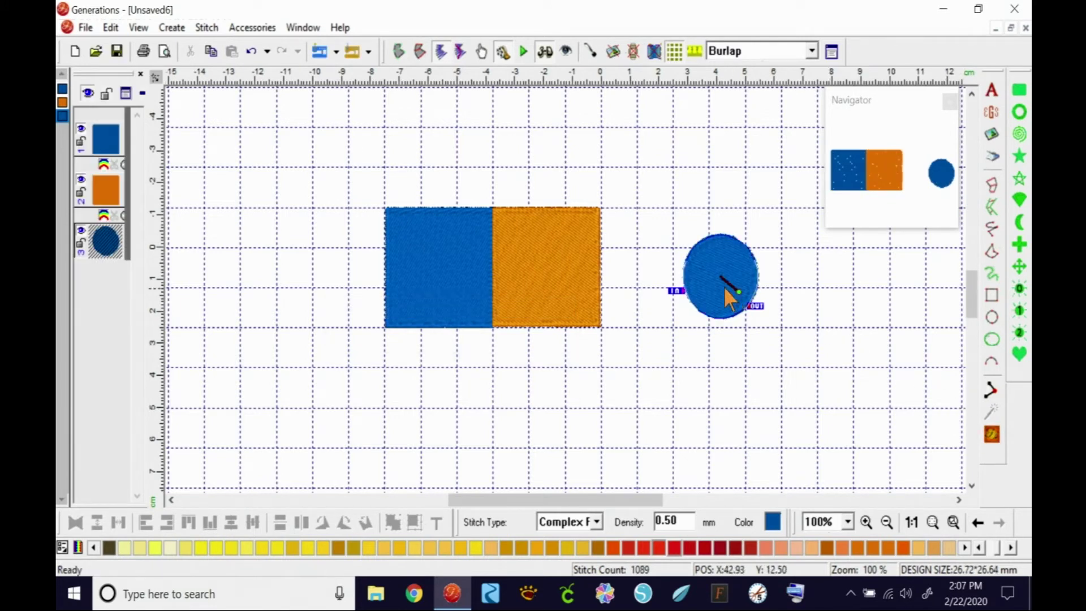
pyautogui.moveTo(740, 292); pyautogui.dragTo(712, 299)
pyautogui.click(992, 434)
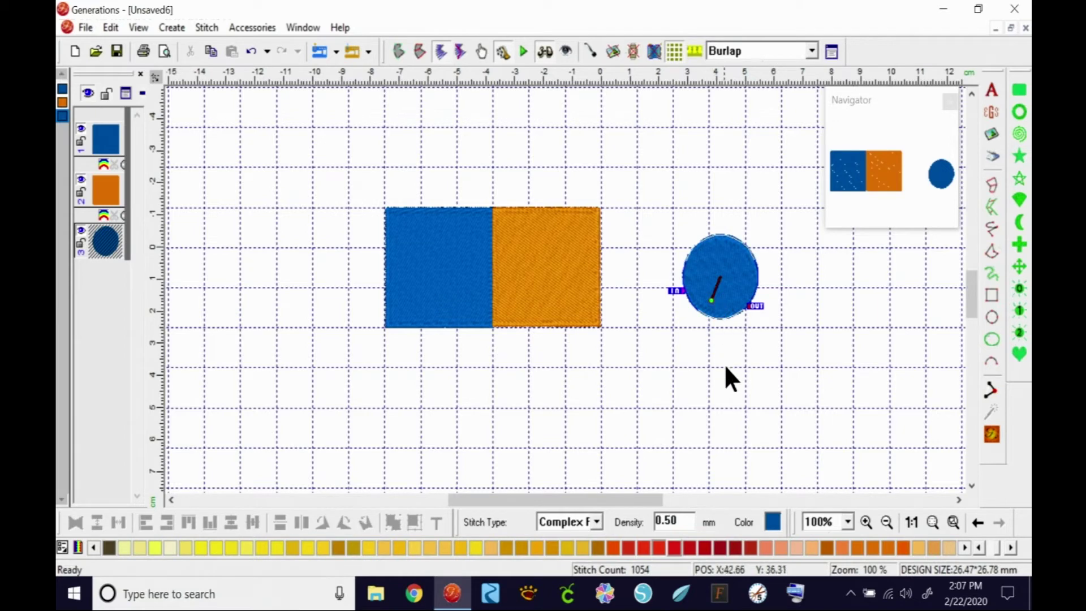
# - At 200% zoom, point the circle's stitch direction line to the upper left and regenerate its stitches
pyautogui.click(847, 521)
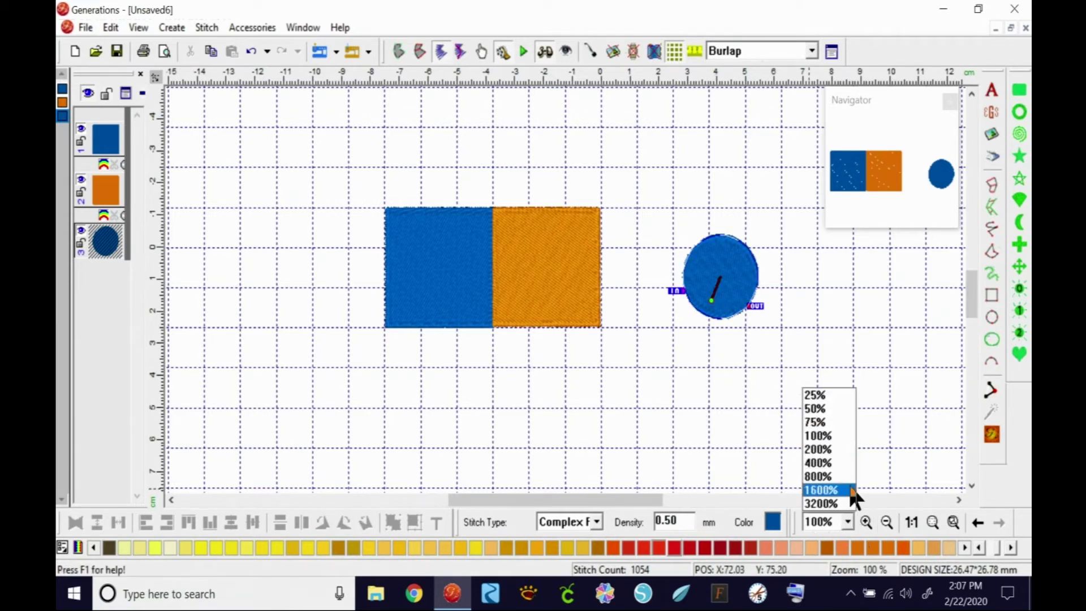
pyautogui.click(831, 449)
pyautogui.moveTo(532, 500); pyautogui.dragTo(561, 500)
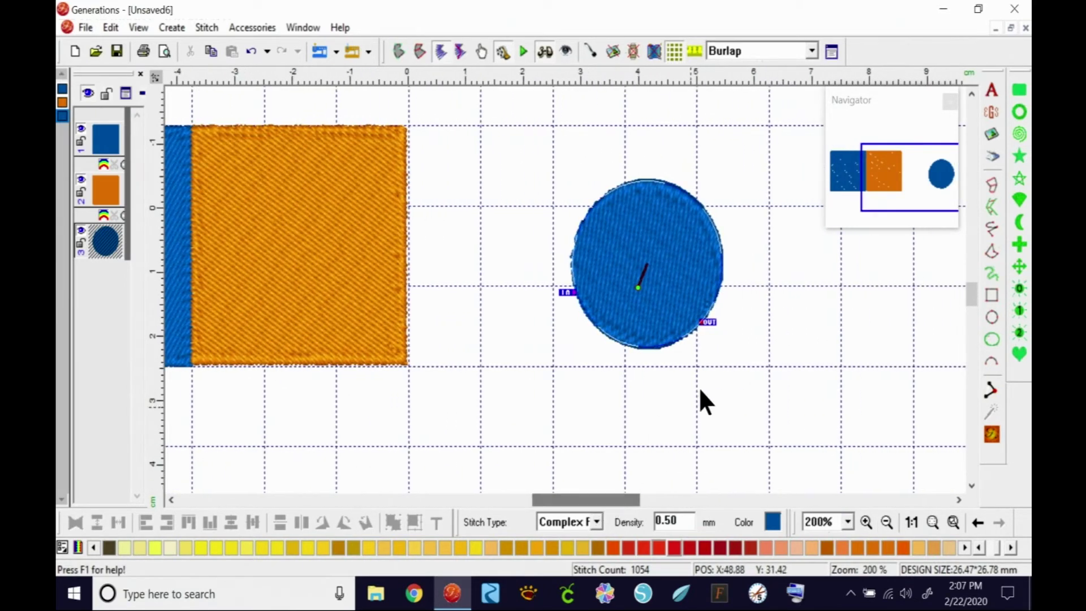
pyautogui.click(632, 245)
pyautogui.click(992, 434)
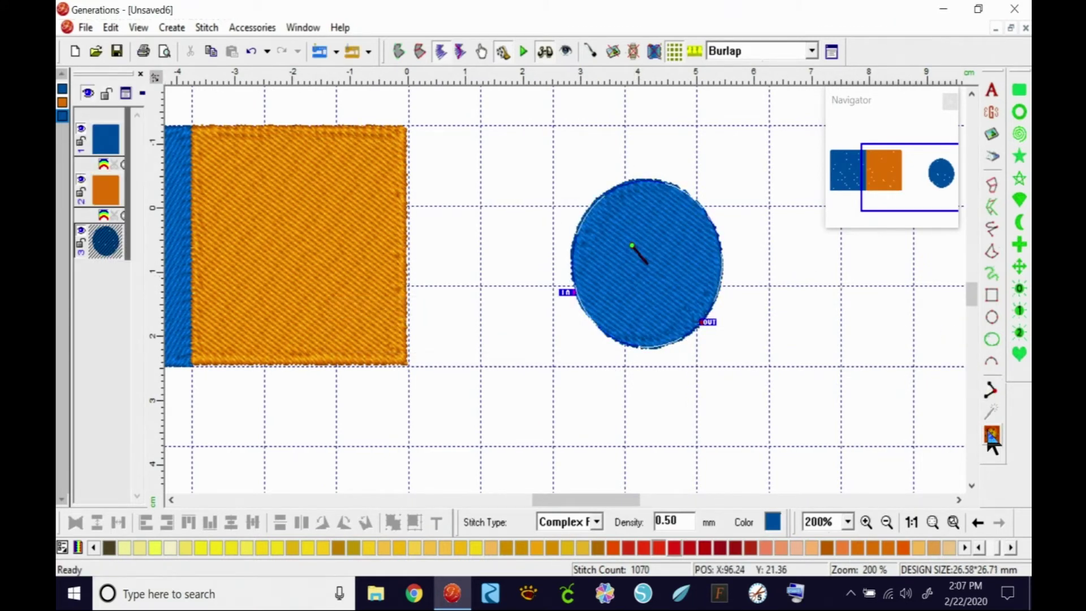
# - Try the circle's stitch direction pointing straight up and toward the upper right, regenerating the stitches each time
pyautogui.click(636, 249)
pyautogui.click(649, 238)
pyautogui.click(992, 434)
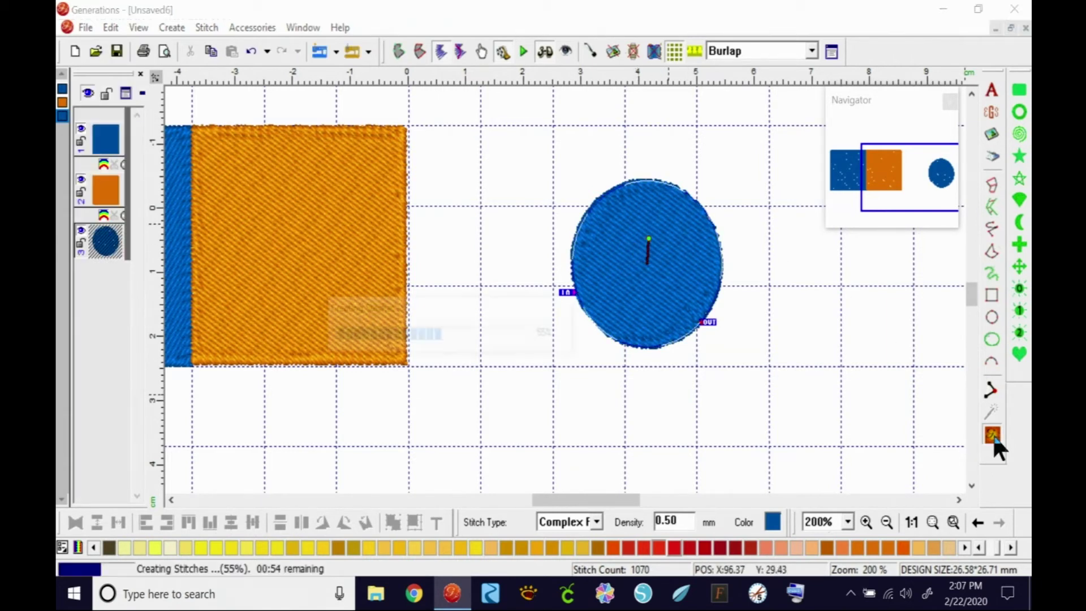
pyautogui.click(649, 239)
pyautogui.click(666, 248)
pyautogui.click(992, 434)
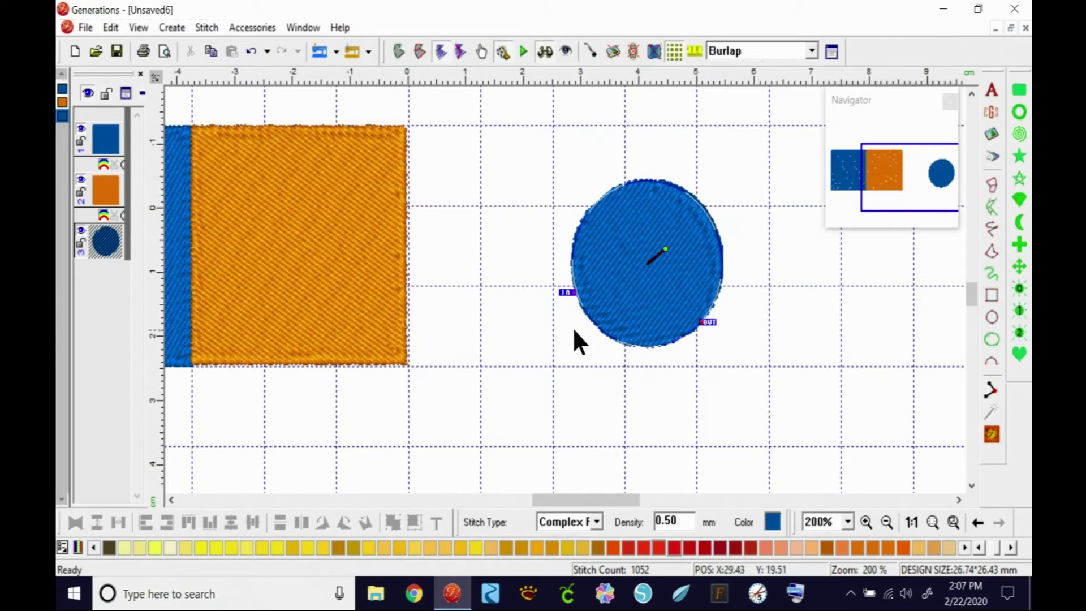
# - Point the circle's stitch direction line diagonally down to the right, regenerate its stitches and deselect it
pyautogui.click(647, 264)
pyautogui.click(664, 283)
pyautogui.click(992, 435)
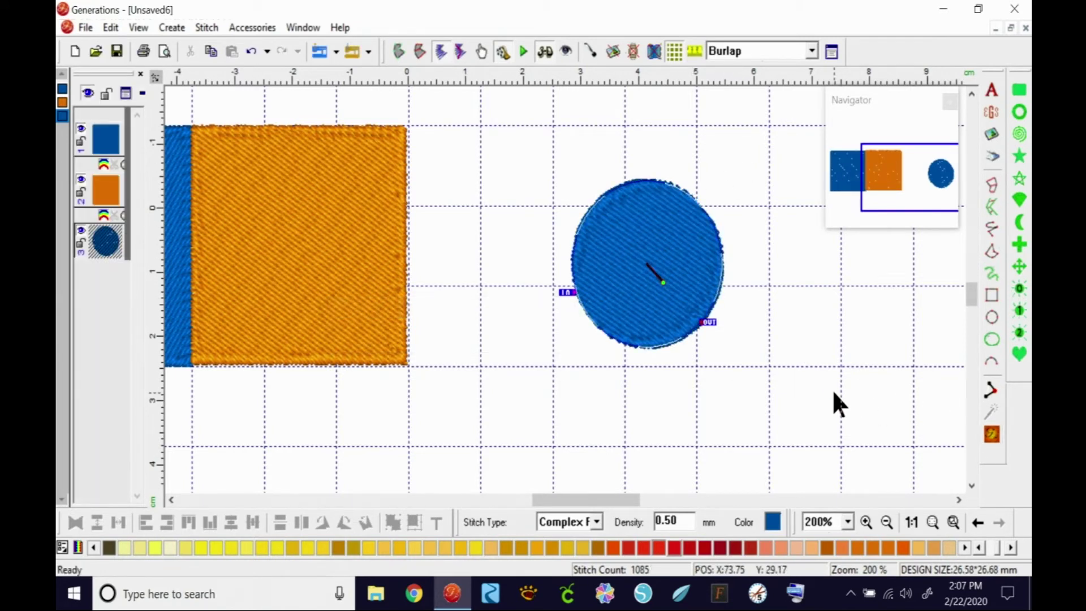
pyautogui.click(779, 311)
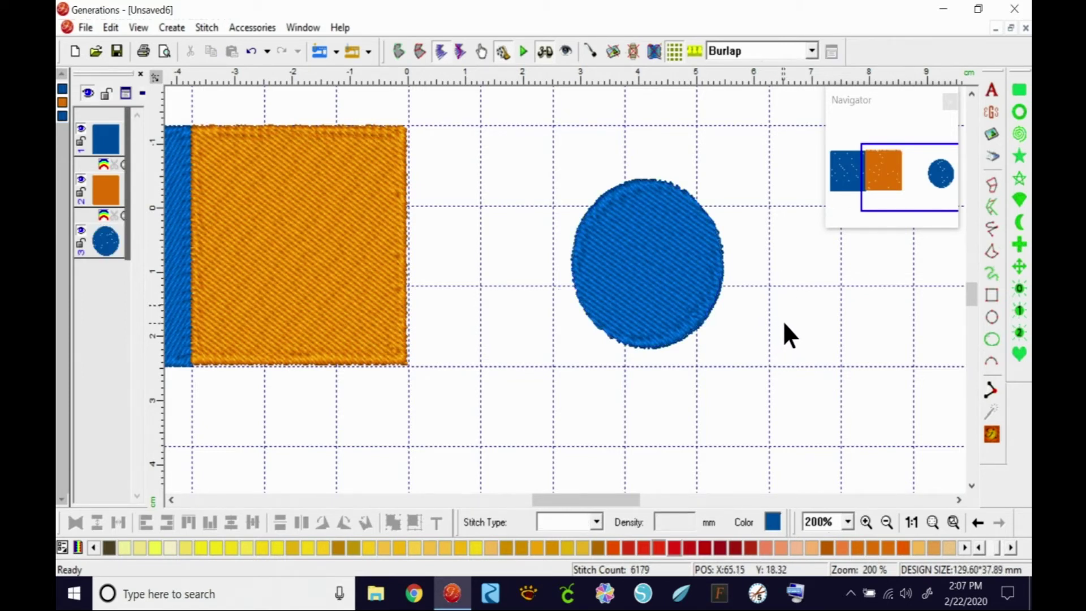
# - Open the circle's stitch properties at the Complex fill settings and highlight its Direction value
pyautogui.click(681, 255)
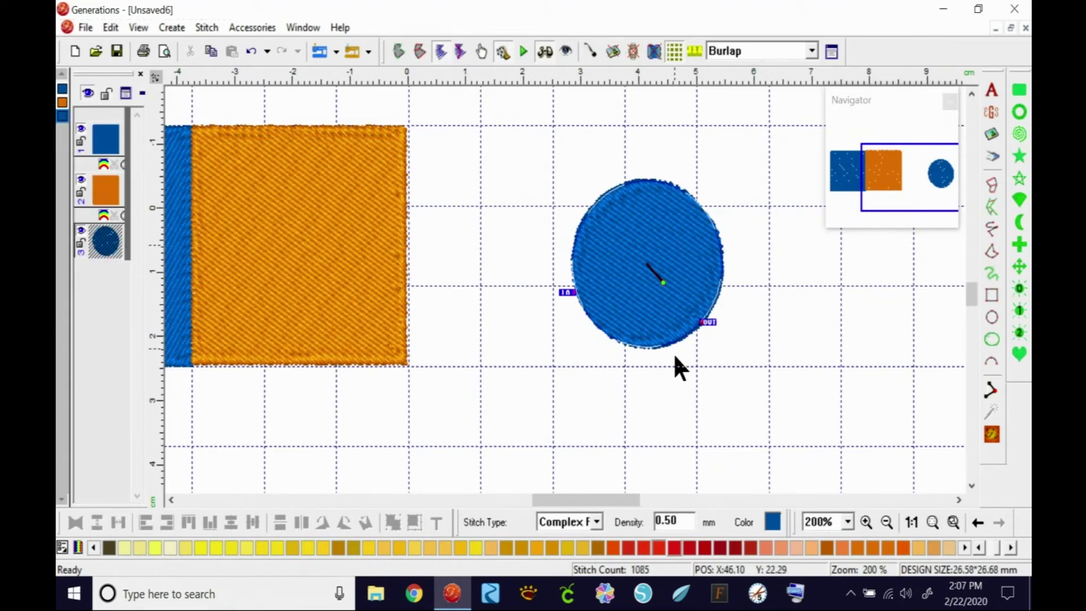
pyautogui.doubleClick(727, 309)
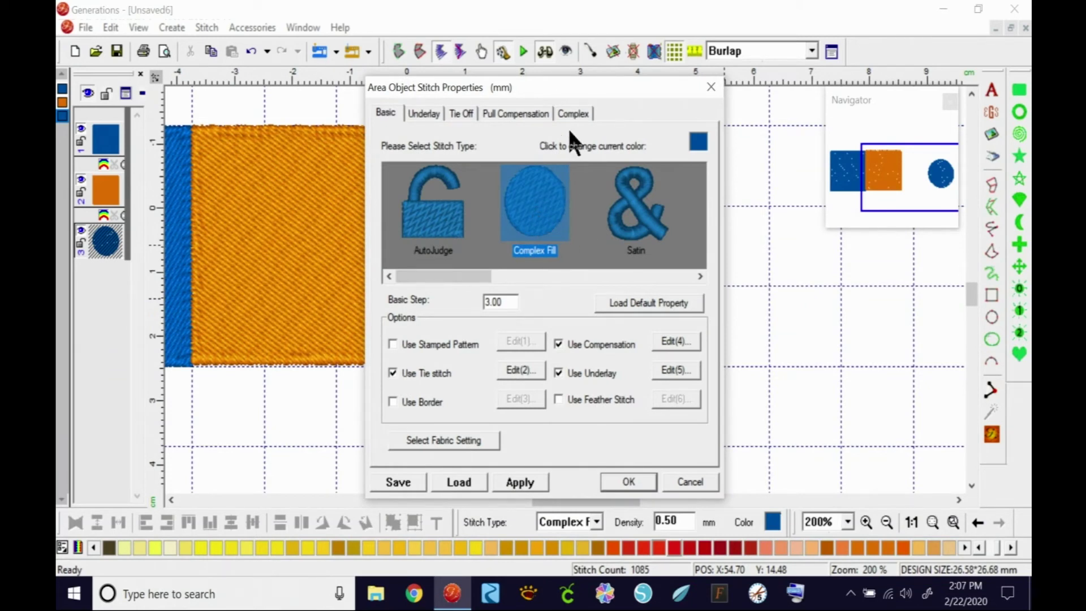
pyautogui.click(573, 112)
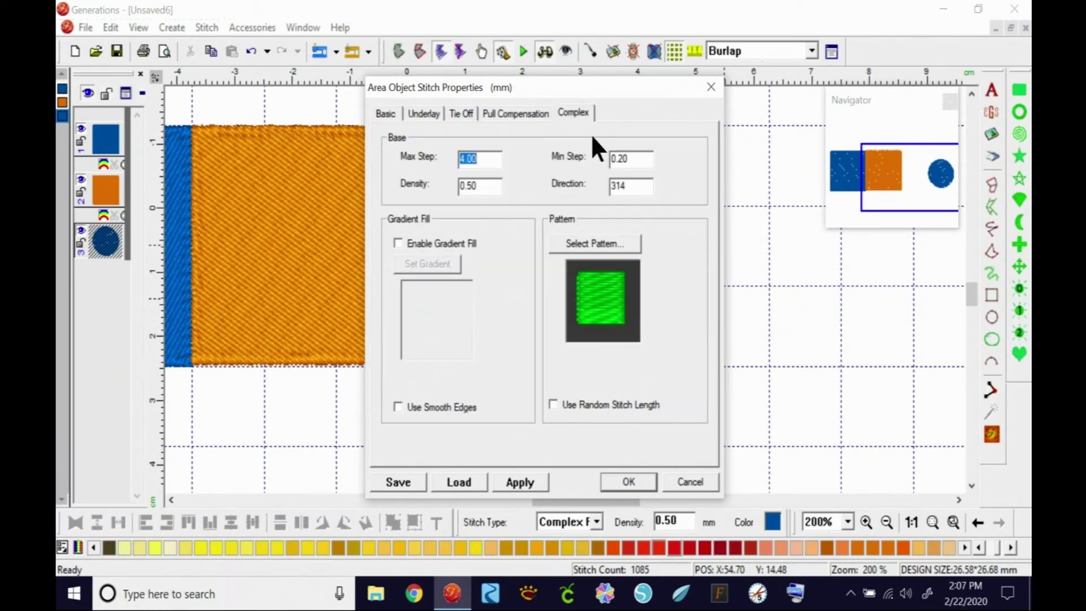
pyautogui.doubleClick(638, 187)
# - Switch to ZoomIt annotation and write 314 in red beside the Direction value
pyautogui.rightClick(860, 200)
pyautogui.moveTo(644, 208); pyautogui.dragTo(626, 217)
pyautogui.moveTo(654, 193)
pyautogui.mouseDown()
pyautogui.moveTo(648, 210)
pyautogui.moveTo(671, 204)
pyautogui.moveTo(660, 224)
pyautogui.mouseUp()
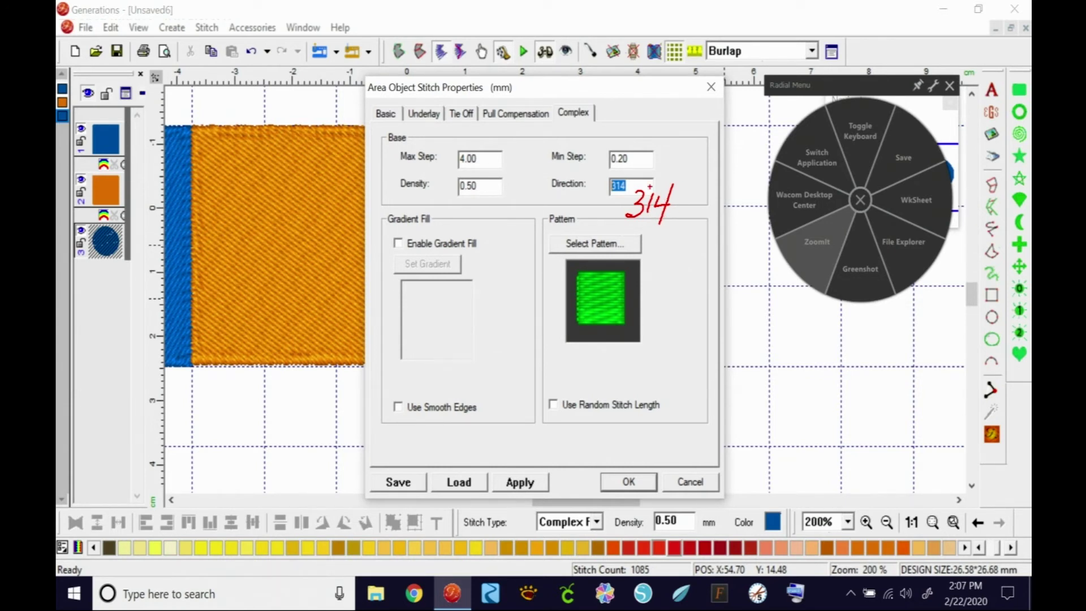
# - Circle the Direction value in red, end the screen annotation and close the circle's stitch properties without changes
pyautogui.moveTo(604, 176); pyautogui.dragTo(607, 176)
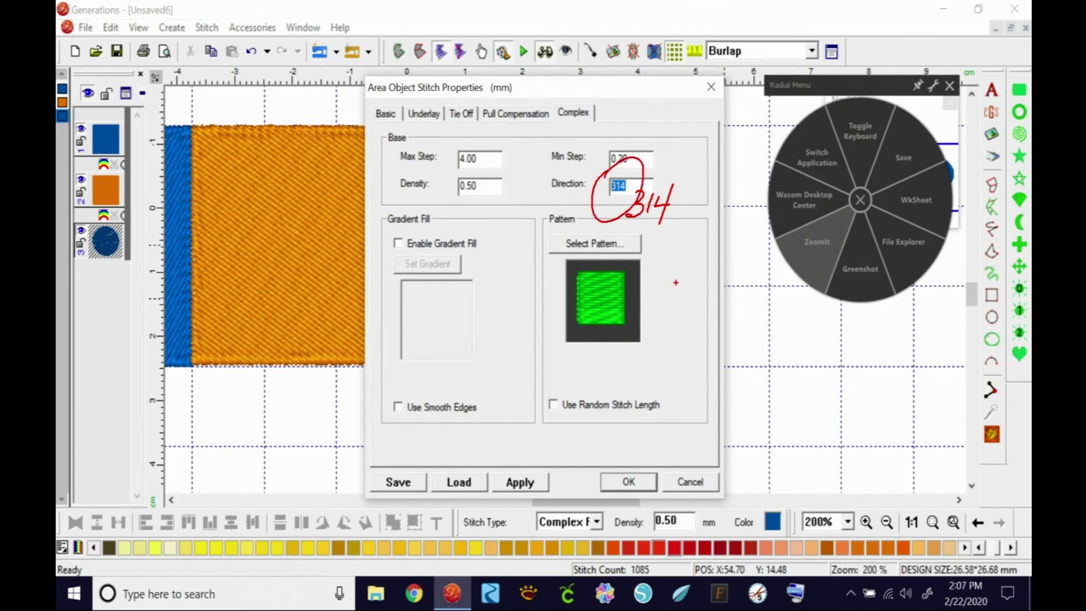
pyautogui.press('Escape')
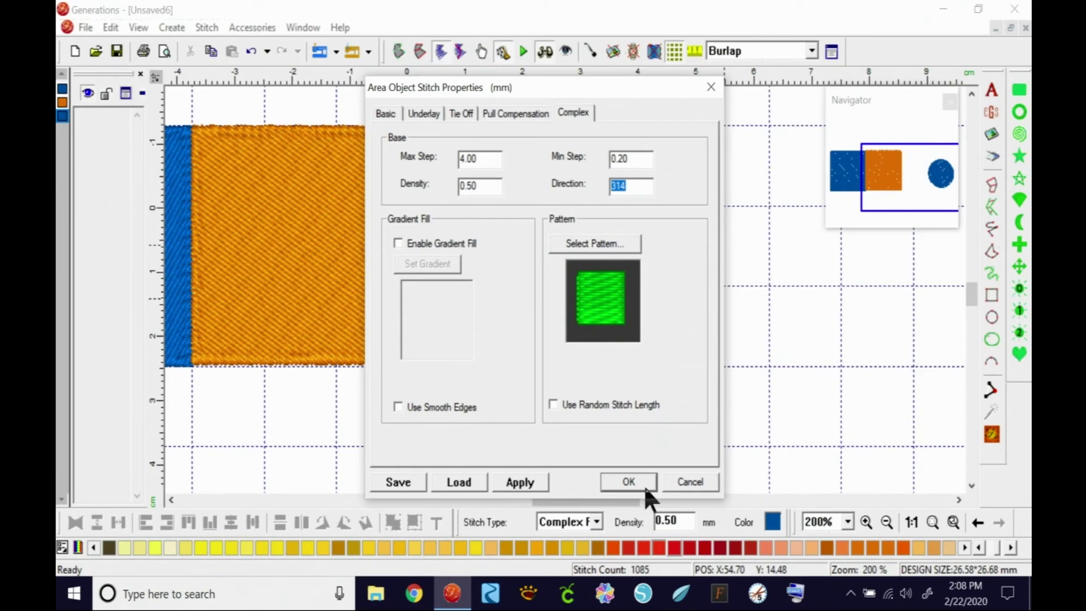
pyautogui.click(673, 480)
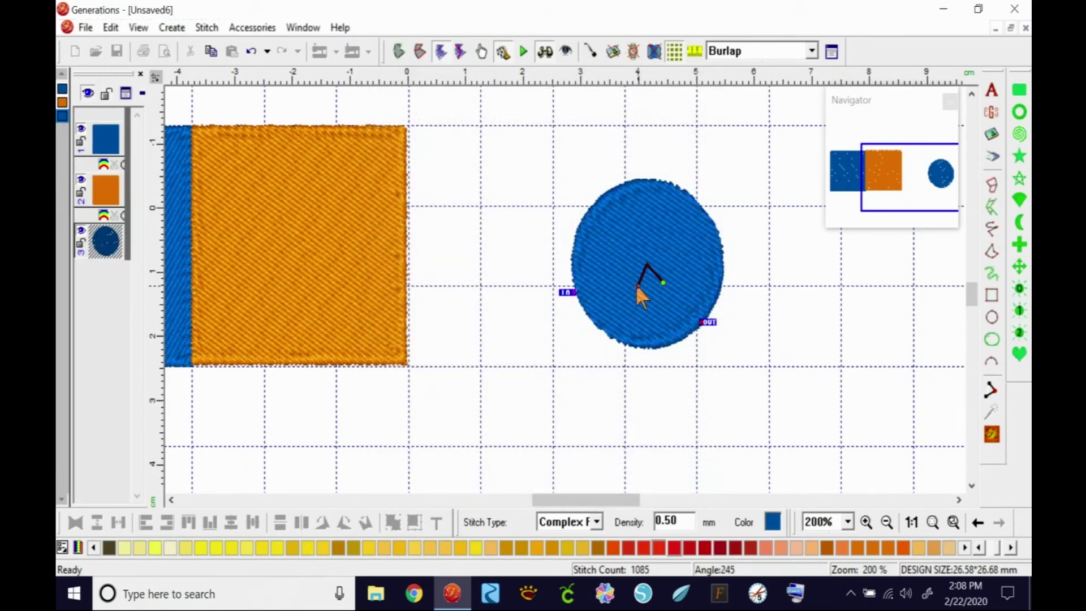
# - Reopen the circle's stitch properties, set the Complex fill Direction to 135 and accept the change
pyautogui.doubleClick(711, 260)
pyautogui.click(574, 113)
pyautogui.moveTo(645, 187); pyautogui.dragTo(612, 189)
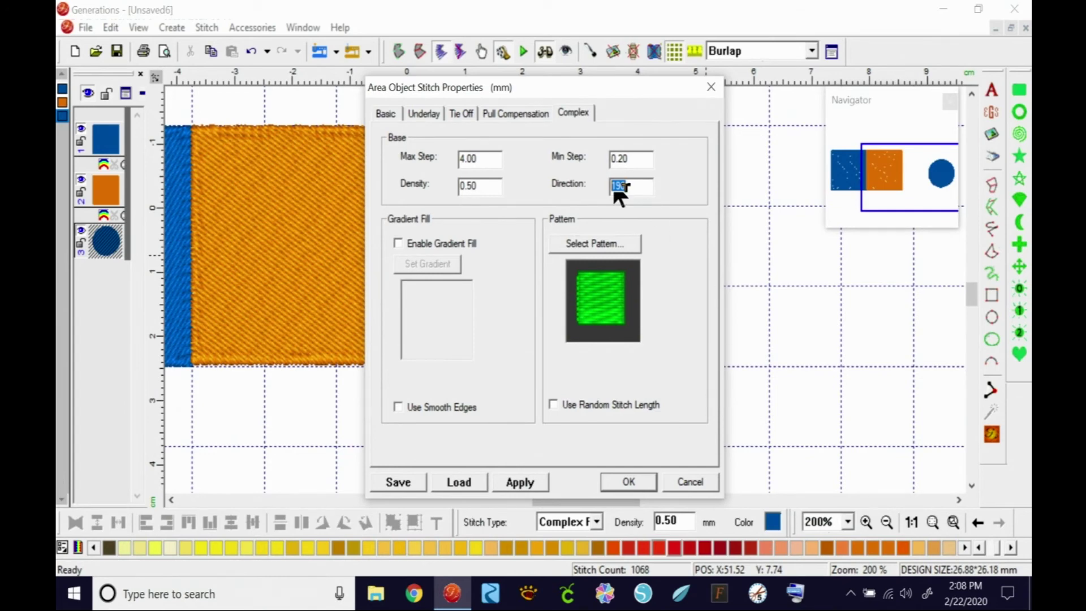
pyautogui.write('135')
pyautogui.click(611, 479)
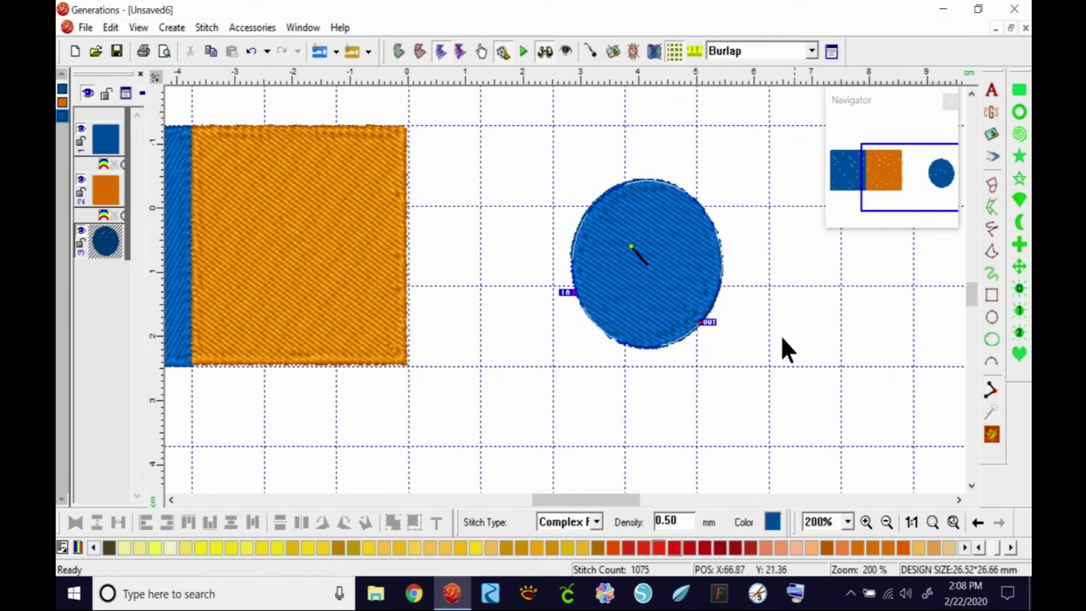
# - Point the circle's stitch direction line to the right and slightly upward, and regenerate its stitches
pyautogui.moveTo(644, 238); pyautogui.dragTo(670, 259)
pyautogui.click(992, 435)
pyautogui.click(993, 435)
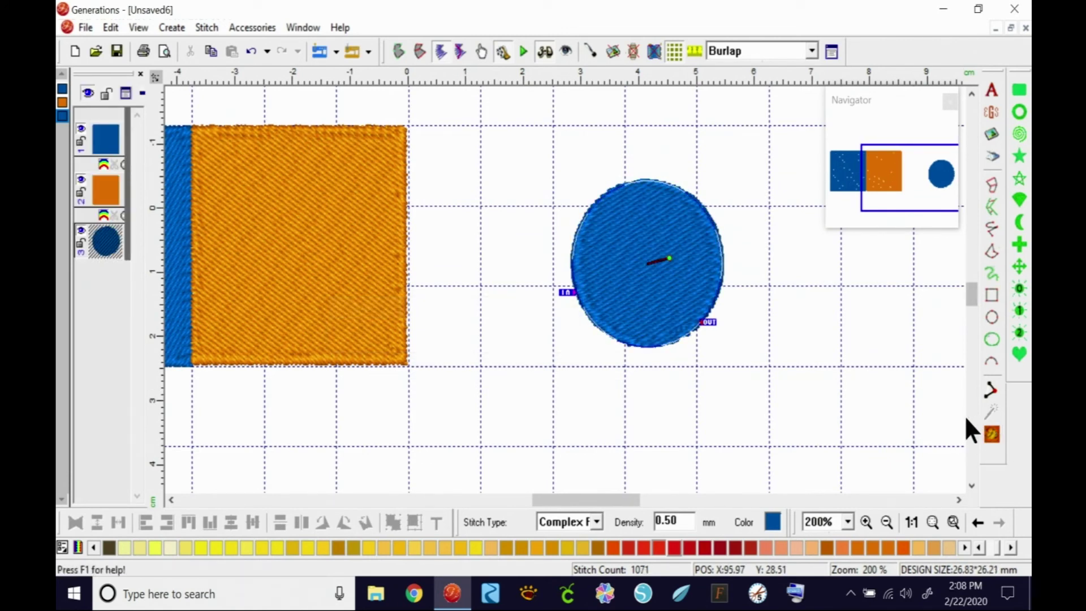
# - Move the circle down beside the orange square's lower right edge and reselect it for stitch editing
pyautogui.moveTo(557, 500); pyautogui.dragTo(518, 457)
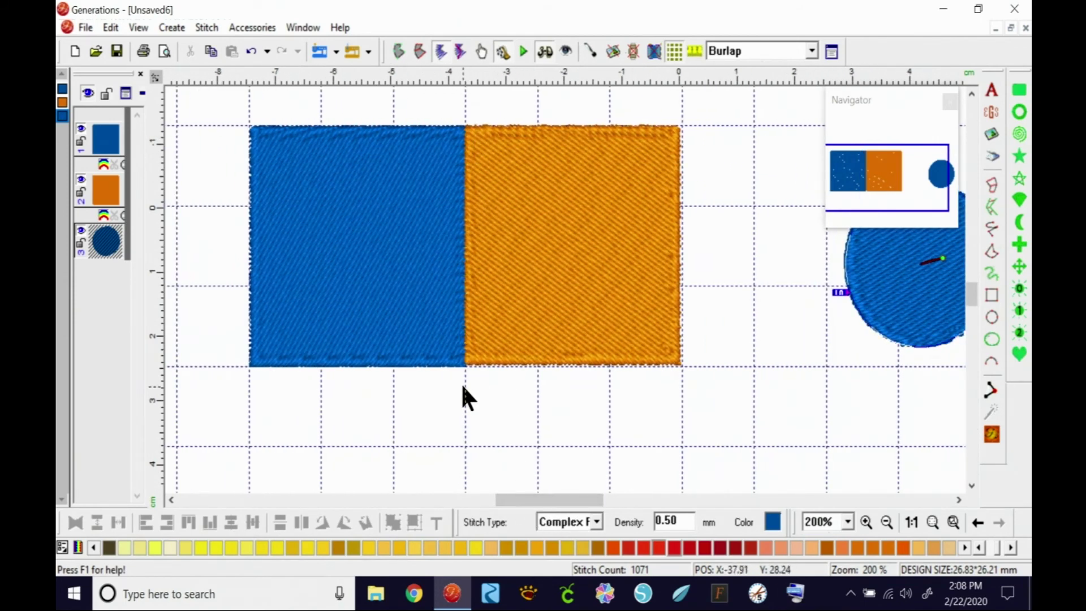
pyautogui.moveTo(557, 500); pyautogui.dragTo(573, 501)
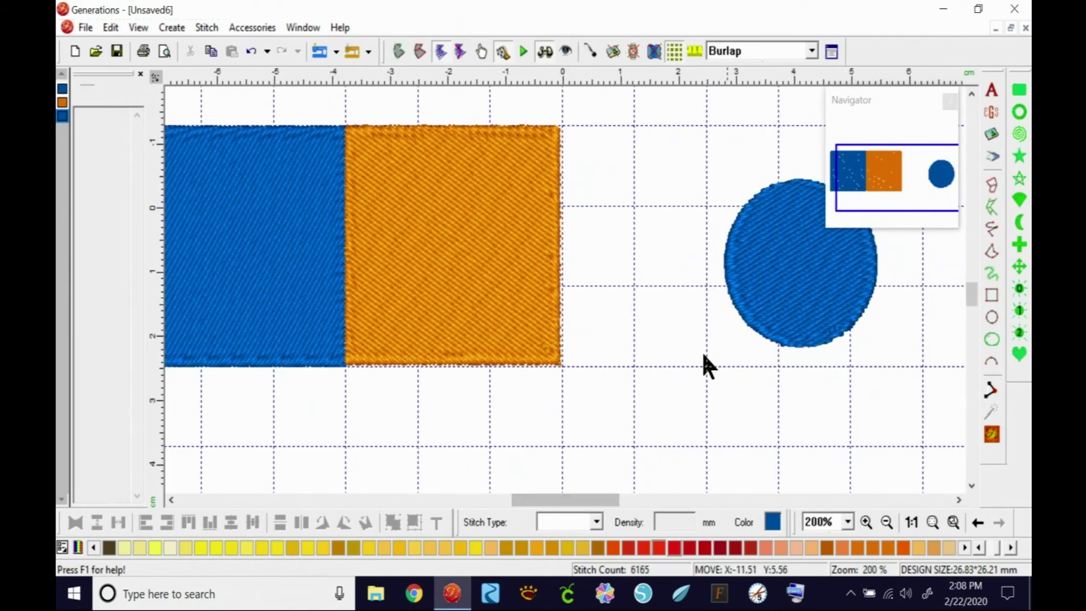
pyautogui.click(682, 372)
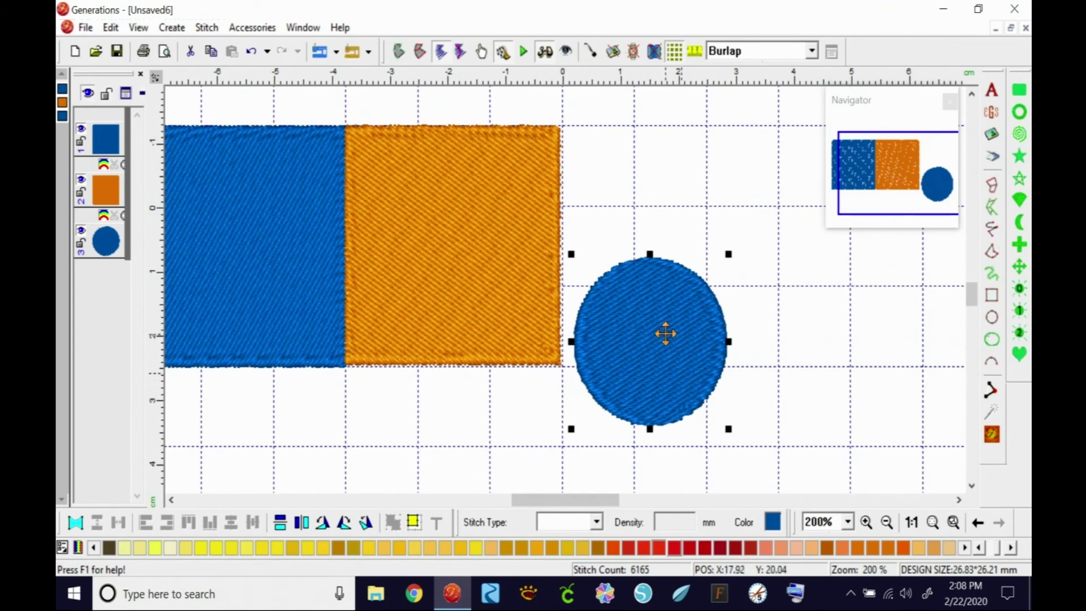
pyautogui.click(667, 346)
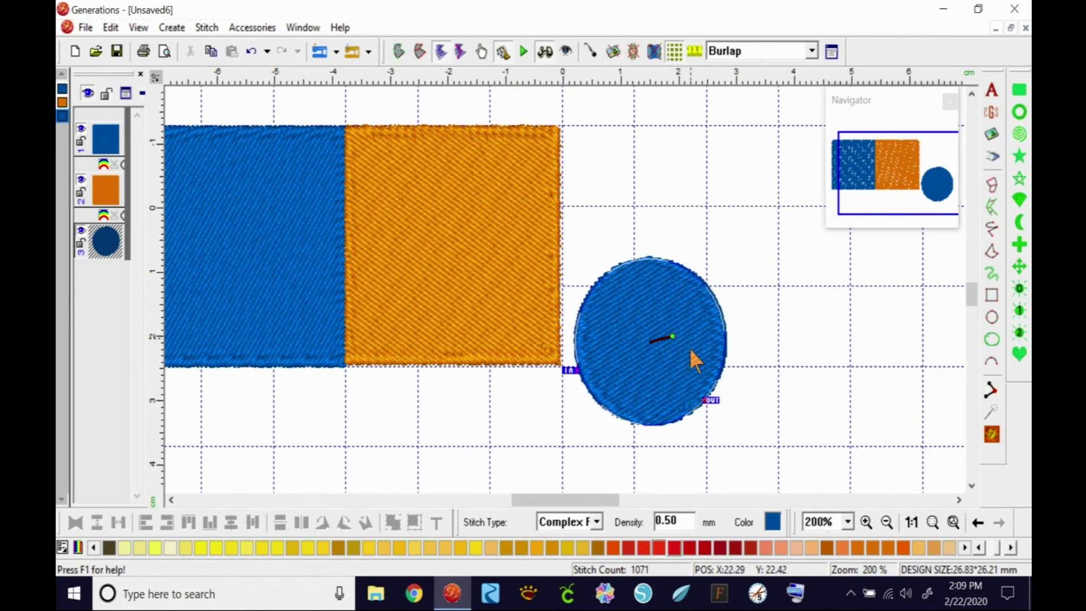
# - Move the circle's IN point to its top edge and its OUT point to its bottom edge, and regenerate the stitches
pyautogui.moveTo(574, 372)
pyautogui.mouseDown()
pyautogui.moveTo(643, 249)
pyautogui.moveTo(635, 257)
pyautogui.mouseUp()
pyautogui.moveTo(711, 402); pyautogui.dragTo(673, 422)
pyautogui.click(993, 435)
# - Try the circle's stitch direction pointing down to the left and down to the right, regenerating the stitches each time
pyautogui.moveTo(672, 337); pyautogui.dragTo(636, 371)
pyautogui.click(992, 435)
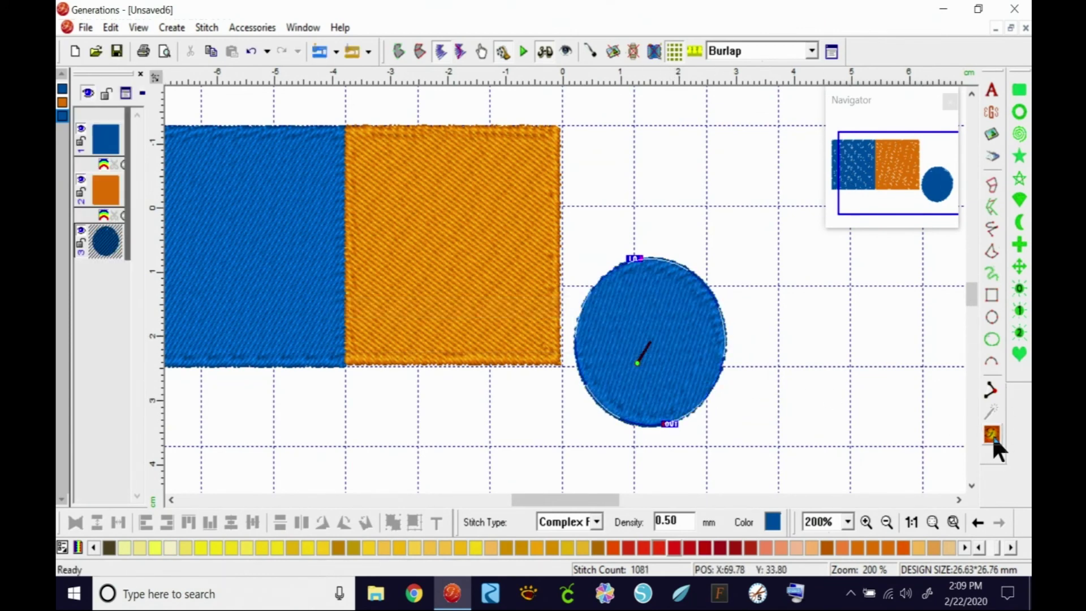
pyautogui.click(993, 435)
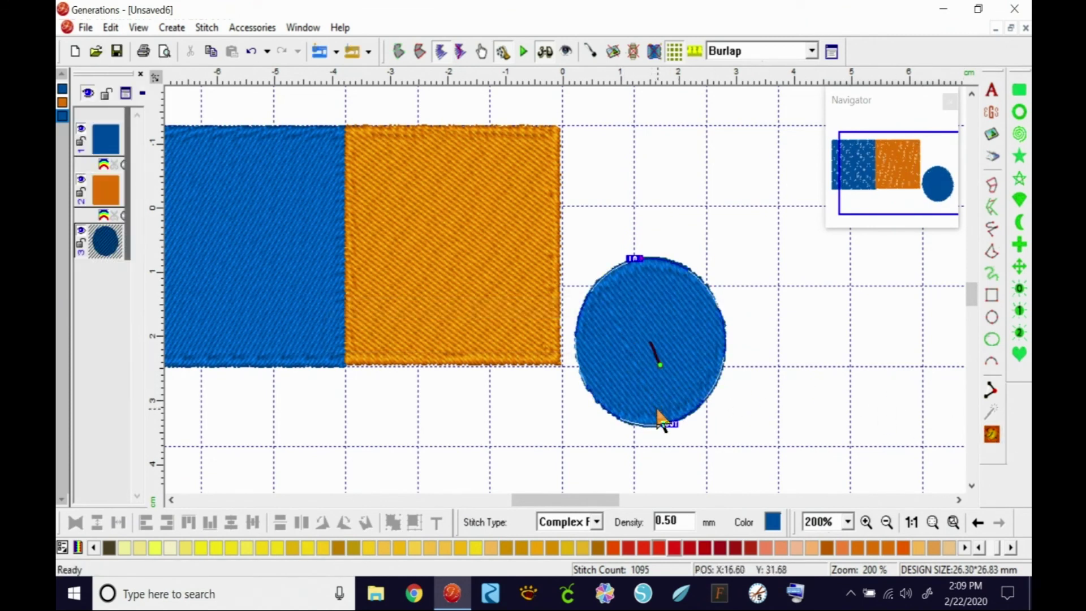
# - Move the circle's IN point to its upper right edge and point the stitch direction down to the left, regenerating after each change
pyautogui.moveTo(634, 258); pyautogui.dragTo(696, 282)
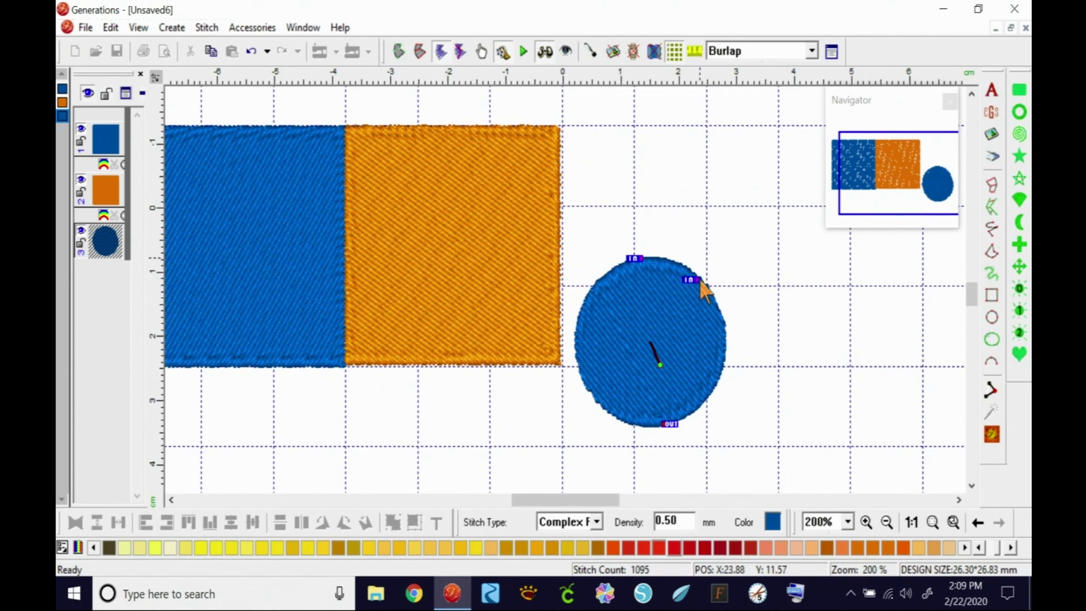
pyautogui.click(993, 434)
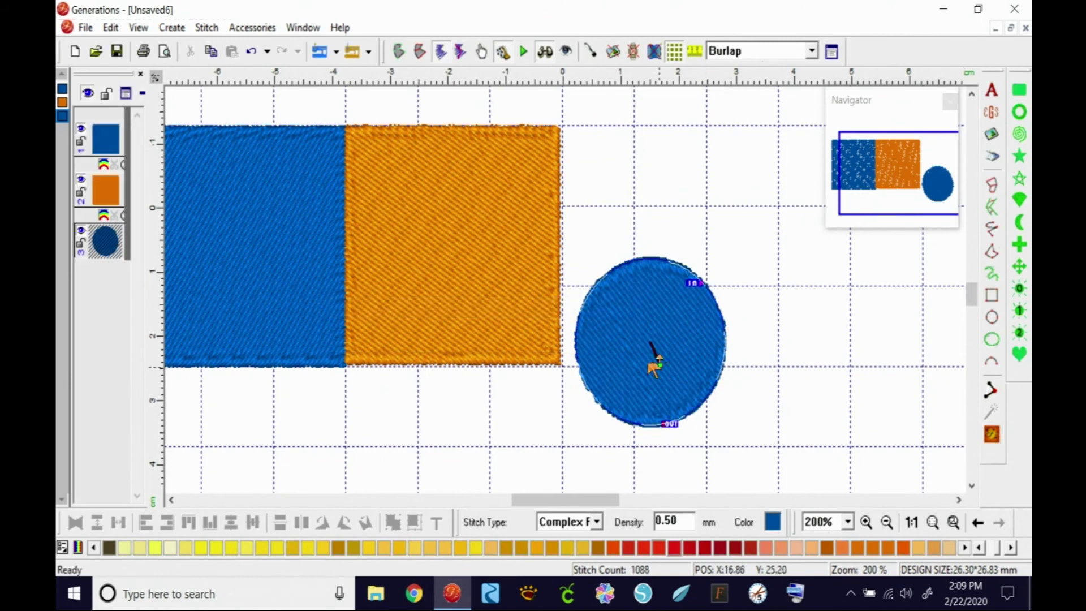
pyautogui.moveTo(645, 369); pyautogui.dragTo(635, 360)
pyautogui.click(993, 435)
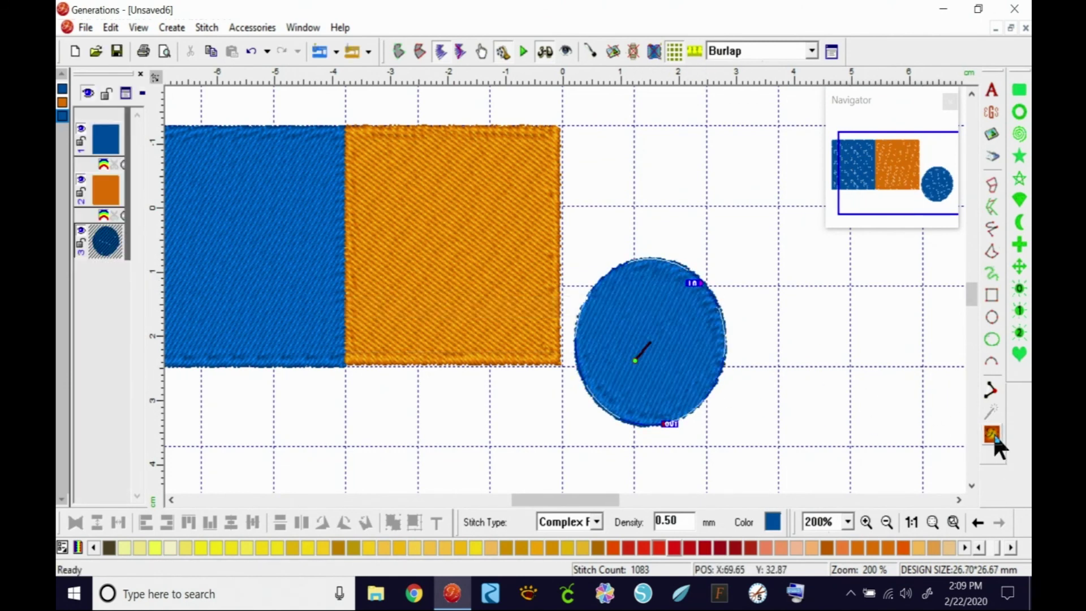
# - Point the circle's stitch direction to the left and slightly downward at about 201 degrees, regenerate its stitches and deselect it
pyautogui.moveTo(608, 501)
pyautogui.mouseDown()
pyautogui.moveTo(625, 506)
pyautogui.moveTo(604, 500)
pyautogui.mouseUp()
pyautogui.moveTo(694, 362); pyautogui.dragTo(692, 353)
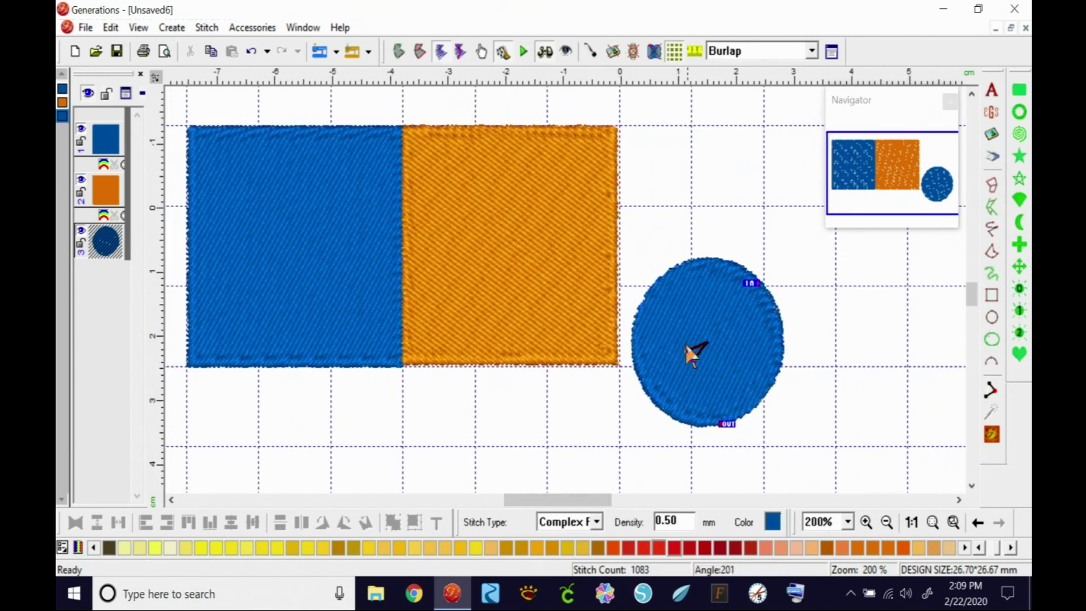
pyautogui.click(988, 434)
pyautogui.click(844, 319)
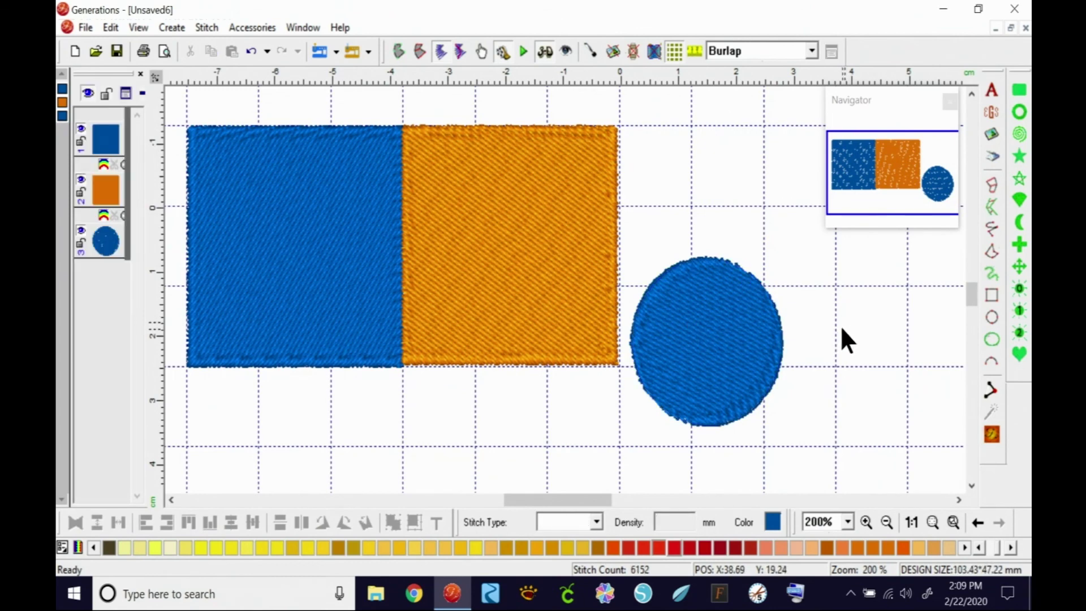
pyautogui.click(911, 523)
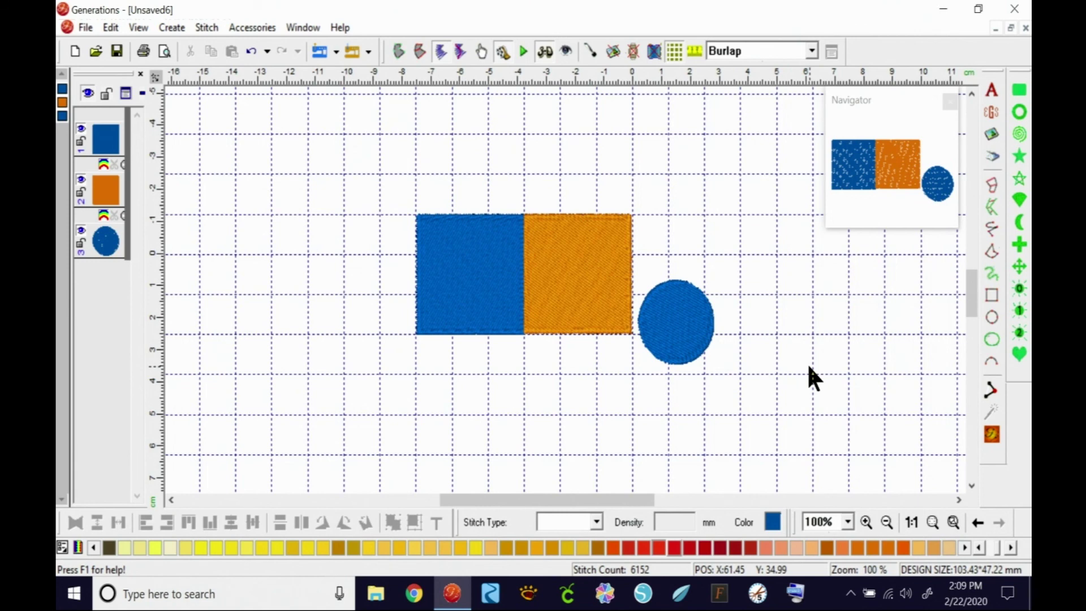